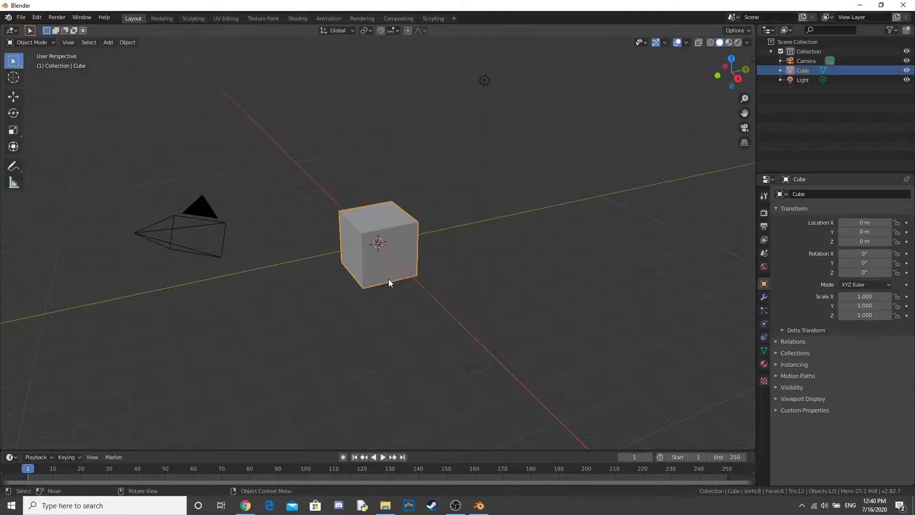
# Delete the default light and camera from the scene.
pyautogui.moveTo(388, 279); pyautogui.dragTo(444, 230, button='middle')
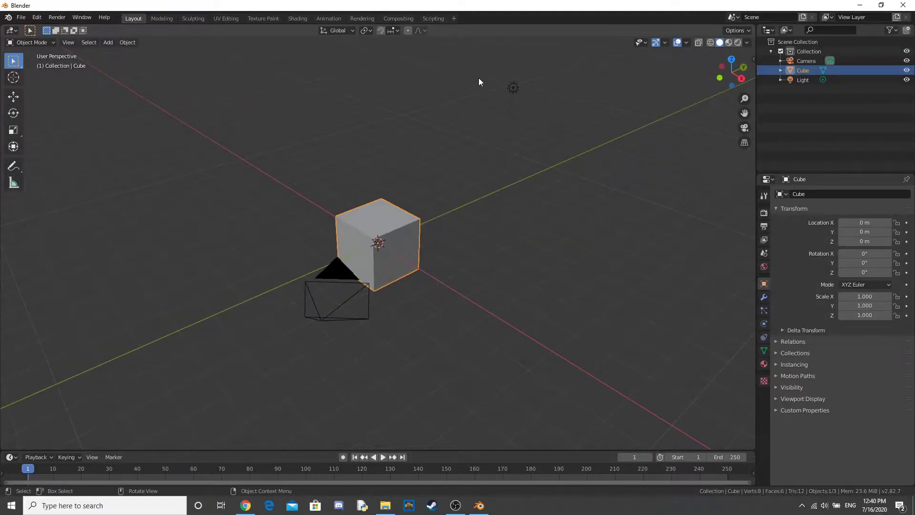
pyautogui.moveTo(490, 75); pyautogui.dragTo(545, 110)
pyautogui.keyDown('shift'); pyautogui.click(337, 282); pyautogui.keyUp('shift')
pyautogui.press('Delete')
# Narrow the cube along X to 0.673 from a top orthographic view.
pyautogui.click(384, 245)
pyautogui.moveTo(384, 245); pyautogui.dragTo(467, 305, button='middle')
pyautogui.press('KP_7')
pyautogui.scroll(4, 472, 301)
pyautogui.press('s')
pyautogui.press('x')
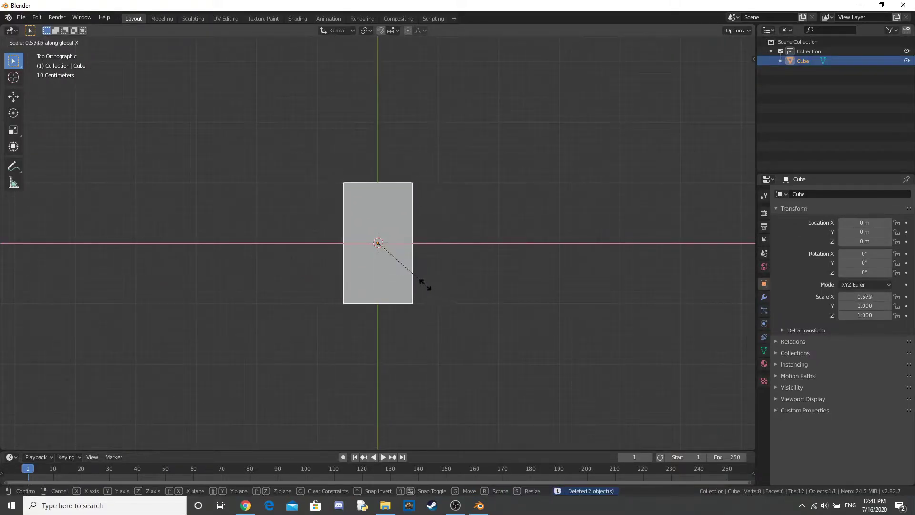
pyautogui.click(441, 286)
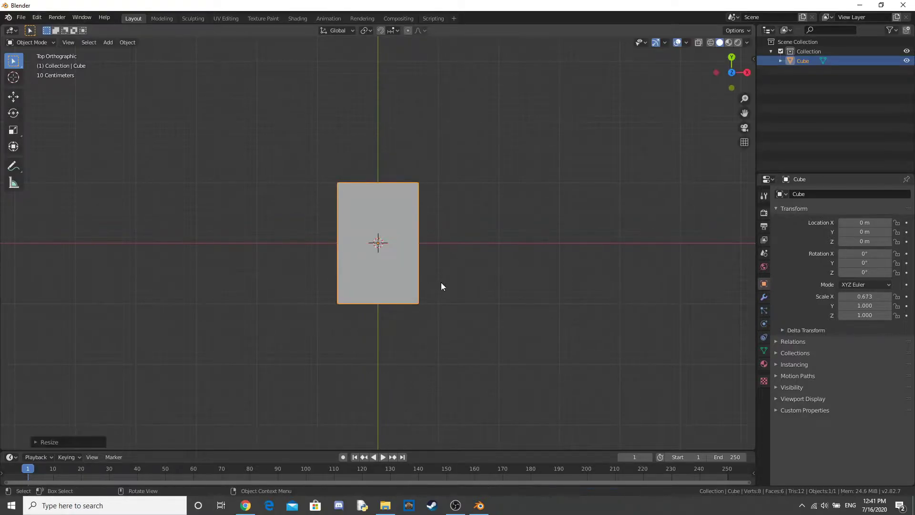
# Flatten the cube along Z into a thin slab, thickness -0.096.
pyautogui.moveTo(442, 286); pyautogui.dragTo(466, 264, button='middle')
pyautogui.press('s')
pyautogui.press('z')
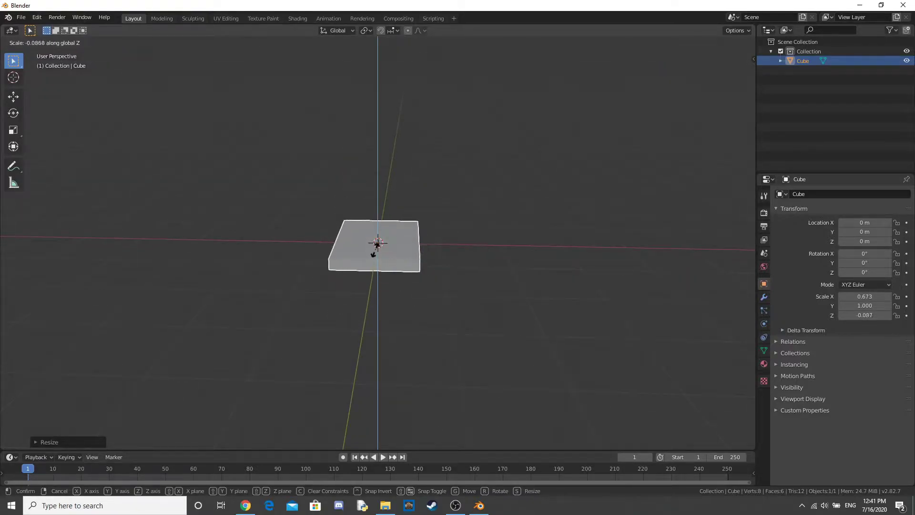
pyautogui.click(377, 243)
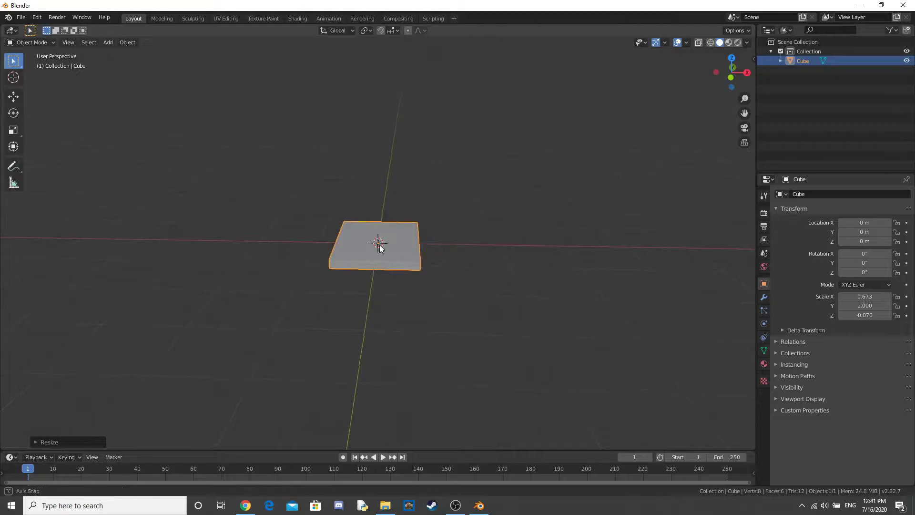
pyautogui.moveTo(377, 243); pyautogui.dragTo(487, 254, button='middle')
pyautogui.scroll(3, 389, 240)
pyautogui.press('s')
pyautogui.press('z')
pyautogui.click(397, 237)
pyautogui.press('Tab')
# Add a mid-height loop cut and move its end-face edge -0.61 m along X.
pyautogui.hotkey('ctrl', 'r')
pyautogui.click(635, 249)
pyautogui.click(633, 250)
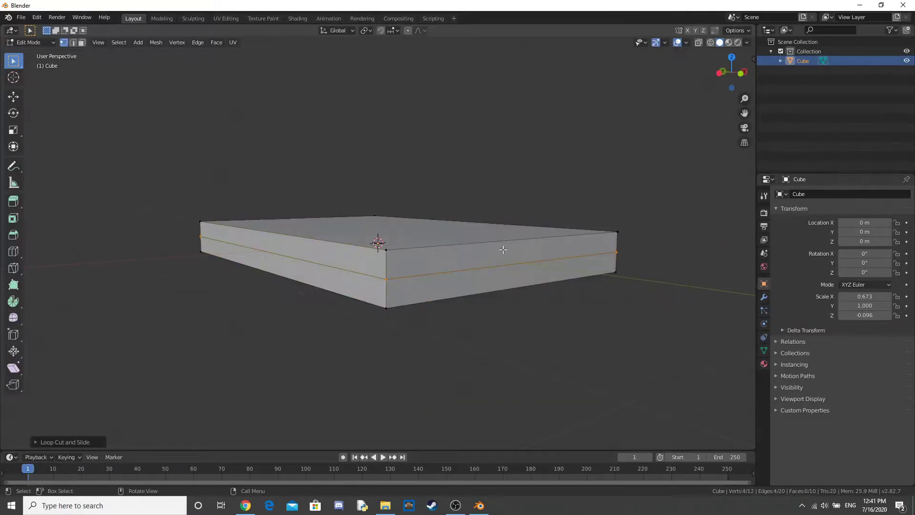
pyautogui.press('2')
pyautogui.click(269, 254)
pyautogui.press('g')
pyautogui.press('x')
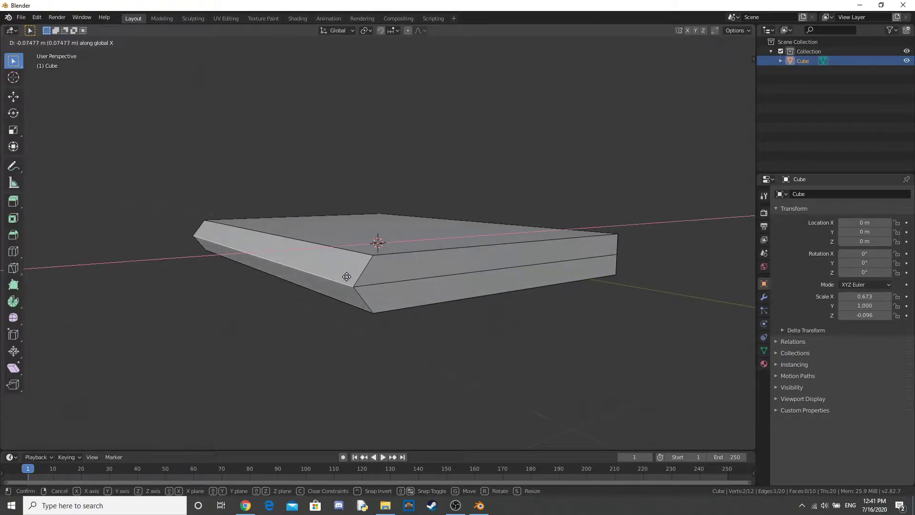
pyautogui.click(349, 275)
# Bevel the edge, lowering the offset and raising segments to round it.
pyautogui.hotkey('ctrl', 'b')
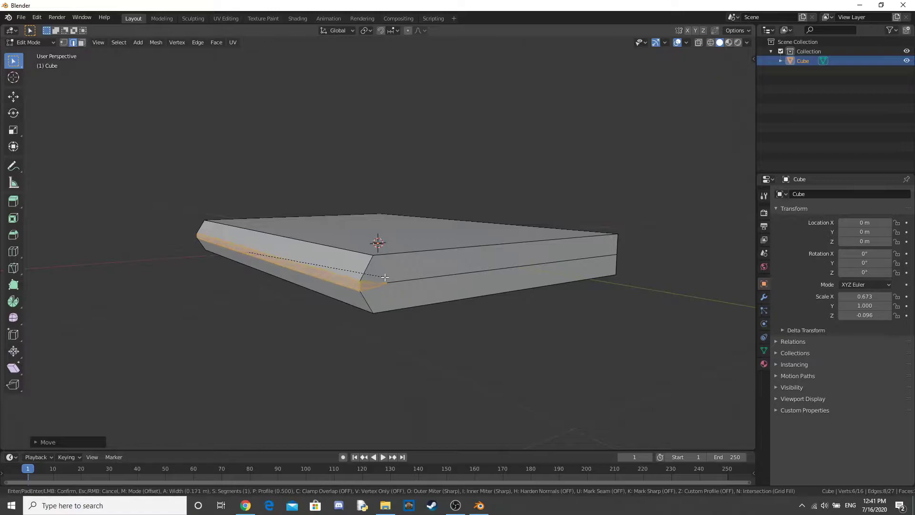
pyautogui.click(503, 281)
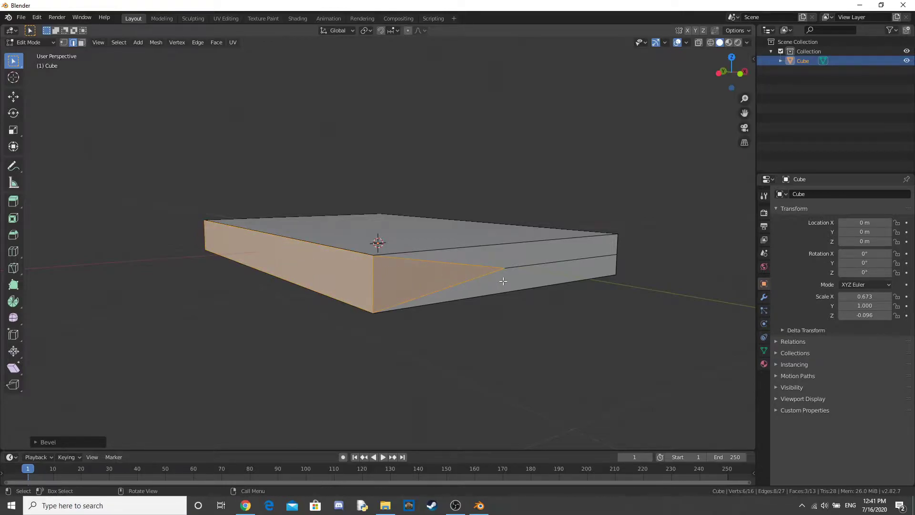
pyautogui.click(45, 443)
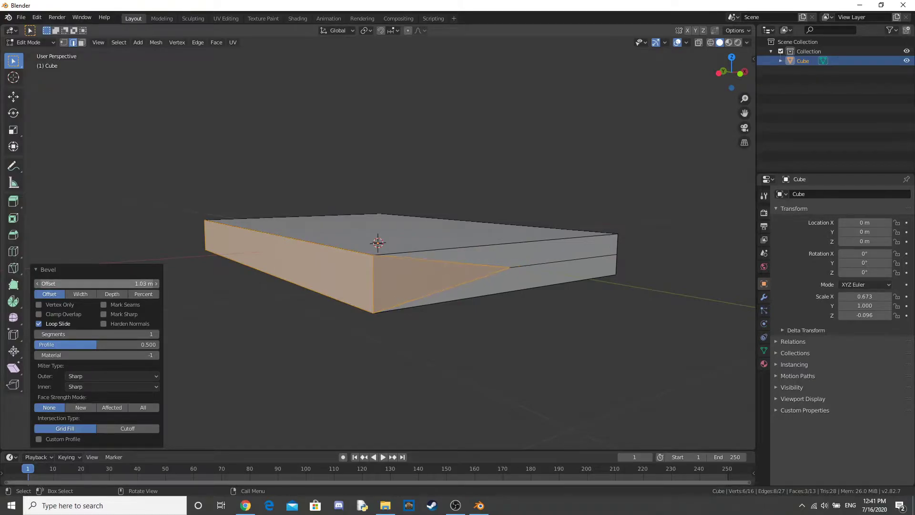
pyautogui.moveTo(95, 283); pyautogui.dragTo(81, 283)
pyautogui.scroll(2, 399, 240)
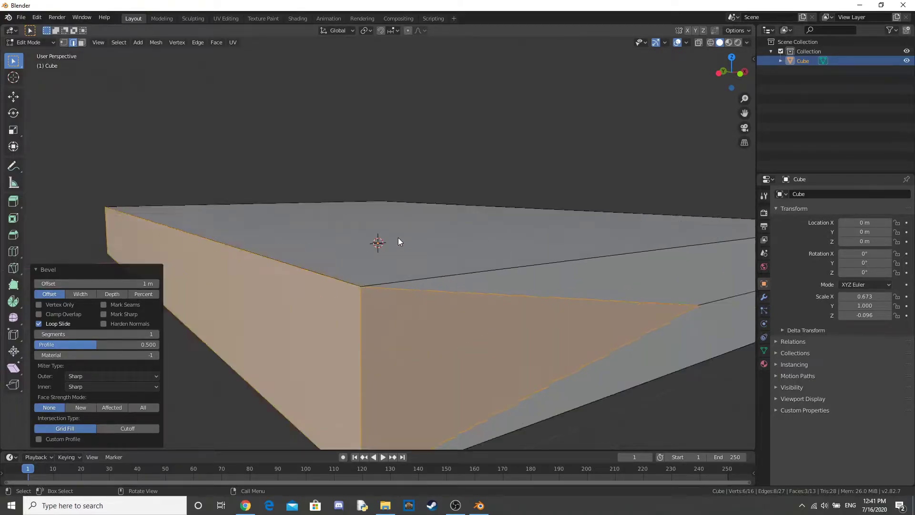
pyautogui.moveTo(95, 334); pyautogui.dragTo(125, 334)
pyautogui.scroll(-2, 529, 324)
pyautogui.moveTo(555, 330); pyautogui.dragTo(547, 332, button='middle')
pyautogui.moveTo(449, 308); pyautogui.dragTo(436, 310, button='middle')
pyautogui.moveTo(214, 289)
pyautogui.mouseDown(button='middle')
pyautogui.moveTo(230, 276)
pyautogui.moveTo(223, 281)
pyautogui.mouseUp(button='middle')
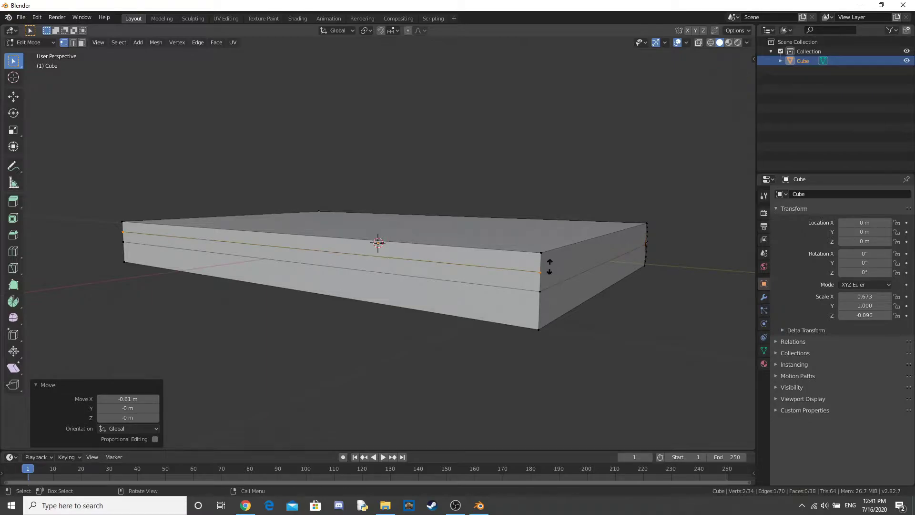
# Slide the top edge loop and add another loop near the bottom.
pyautogui.press('g')
pyautogui.press('g')
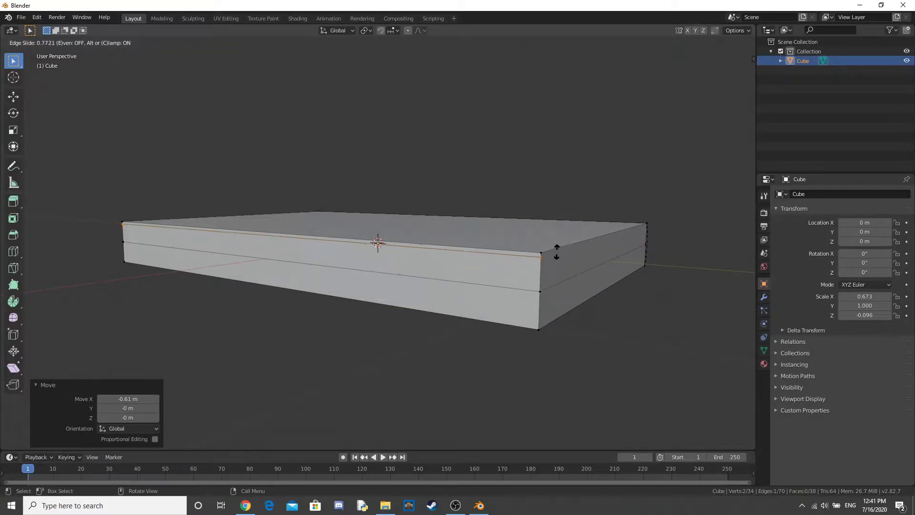
pyautogui.click(556, 251)
pyautogui.hotkey('ctrl', 'r')
pyautogui.click(533, 319)
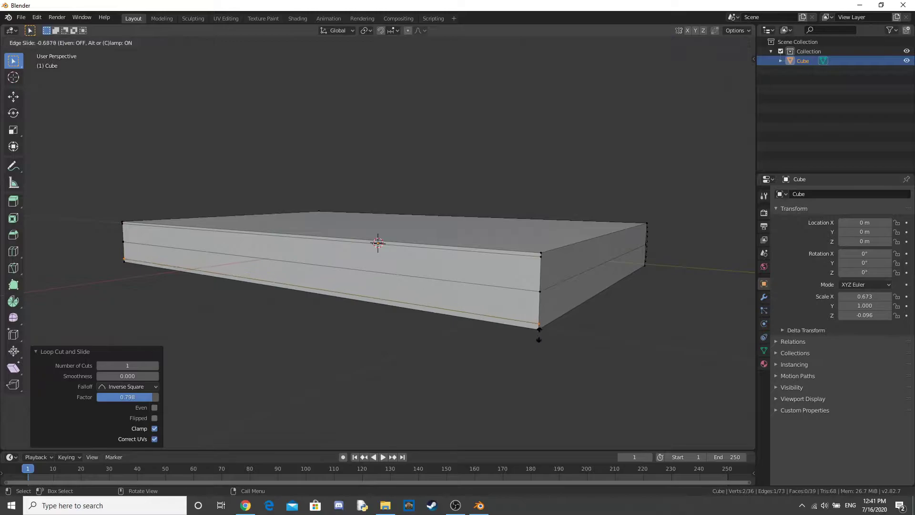
pyautogui.click(541, 337)
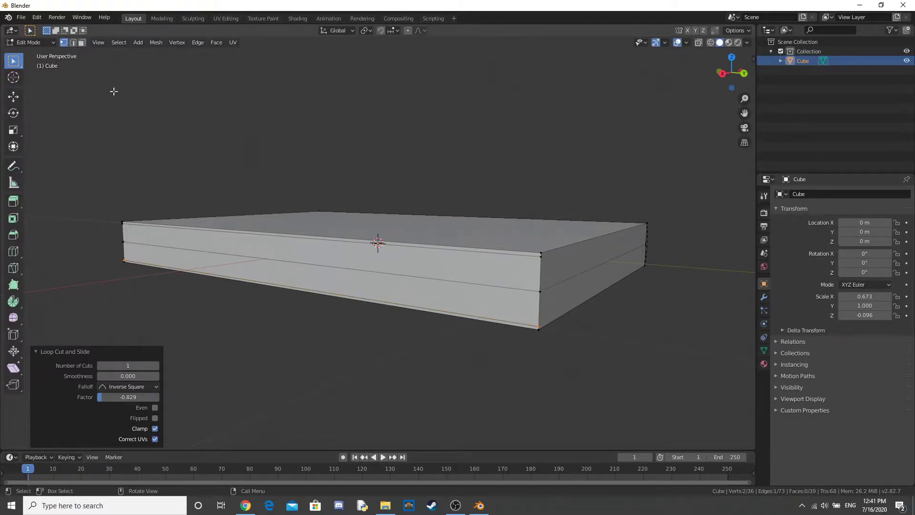
# Move the two front faces 1.27 m along X.
pyautogui.click(264, 256)
pyautogui.keyDown('shift'); pyautogui.click(425, 288); pyautogui.keyUp('shift')
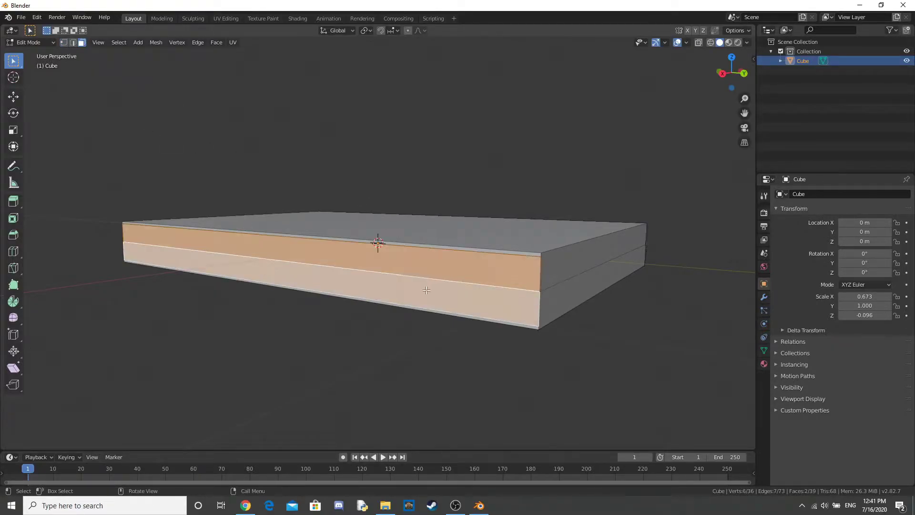
pyautogui.moveTo(424, 288); pyautogui.dragTo(413, 288, button='middle')
pyautogui.press('g')
pyautogui.press('y')
pyautogui.press('x')
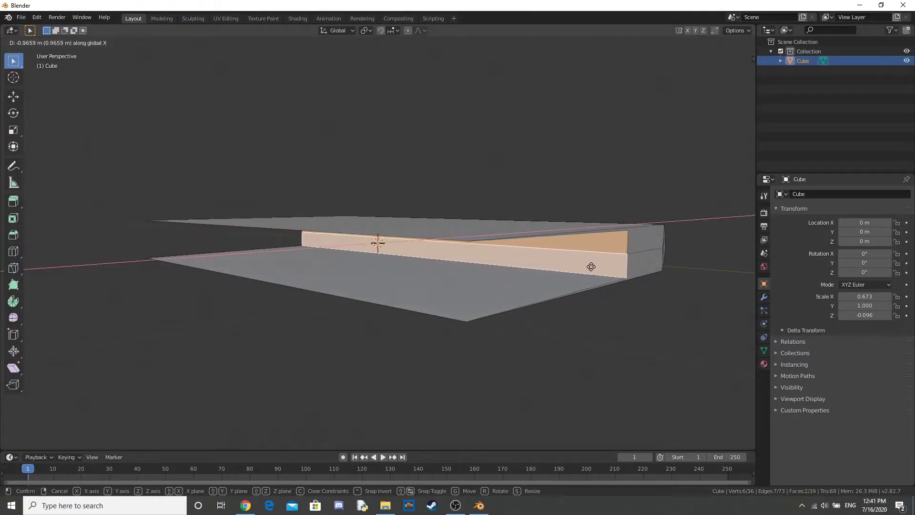
pyautogui.click(623, 264)
# Extrude the faces, shrink them along Y, and extrude again into a recessed page block.
pyautogui.moveTo(622, 264); pyautogui.dragTo(609, 272, button='middle')
pyautogui.press('e')
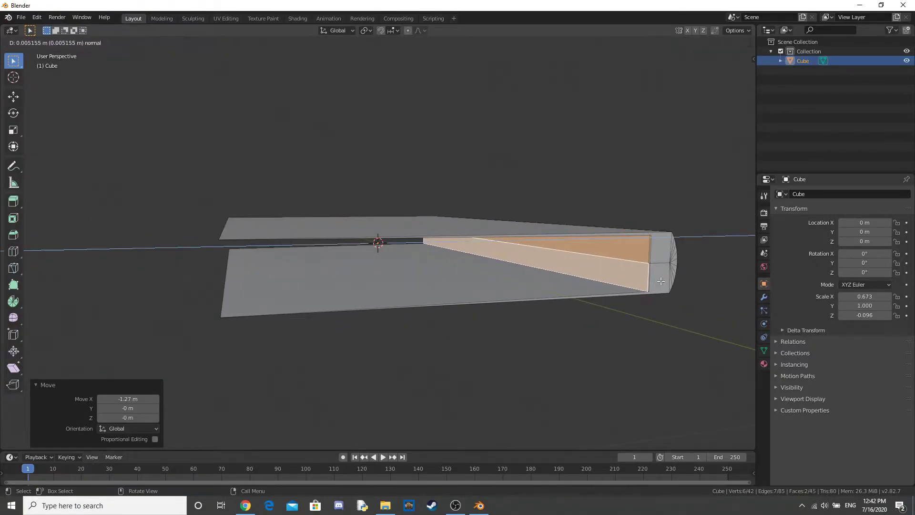
pyautogui.click(662, 281)
pyautogui.press('s')
pyautogui.press('x')
pyautogui.press('y')
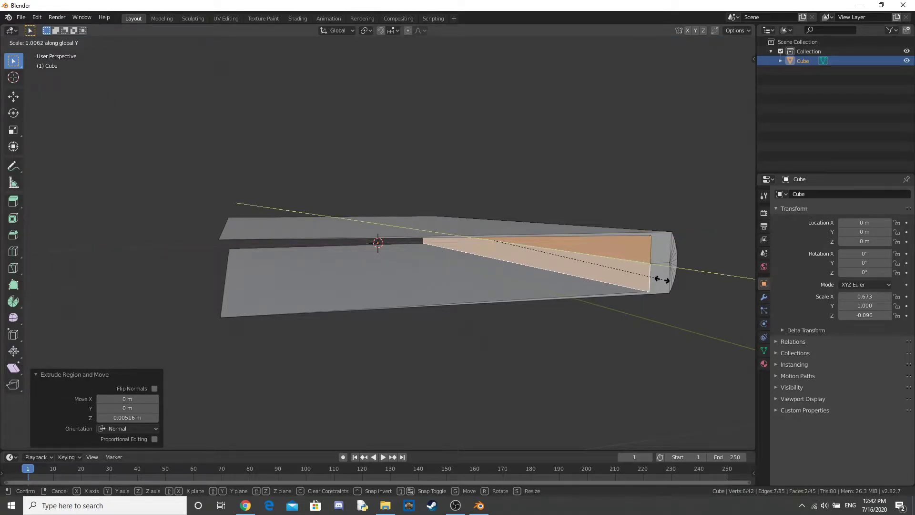
pyautogui.click(658, 279)
pyautogui.press('e')
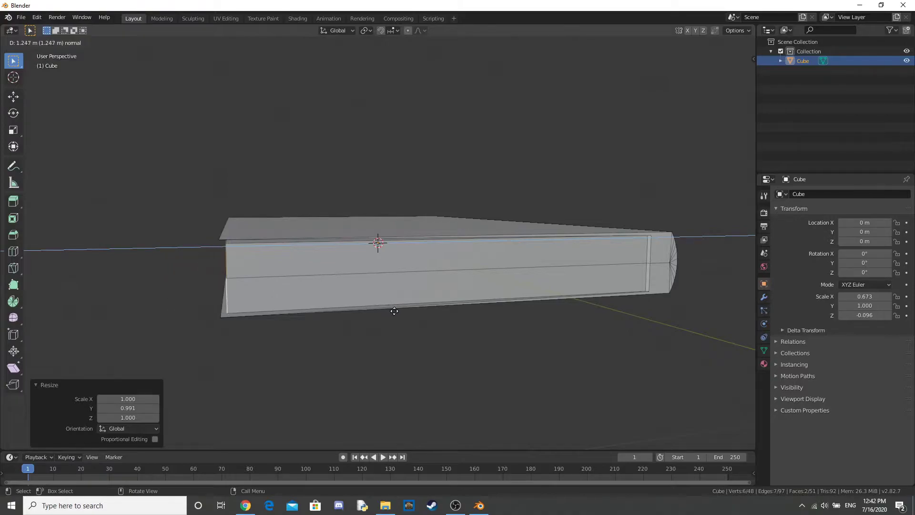
pyautogui.click(394, 311)
# Apply smooth shading to the book in Object Mode.
pyautogui.press('Tab')
pyautogui.moveTo(410, 323); pyautogui.dragTo(394, 296, button='middle')
pyautogui.rightClick(366, 282)
pyautogui.click(366, 281)
# Rotate the book 90° on X to stand it upright.
pyautogui.press('r')
pyautogui.press('x')
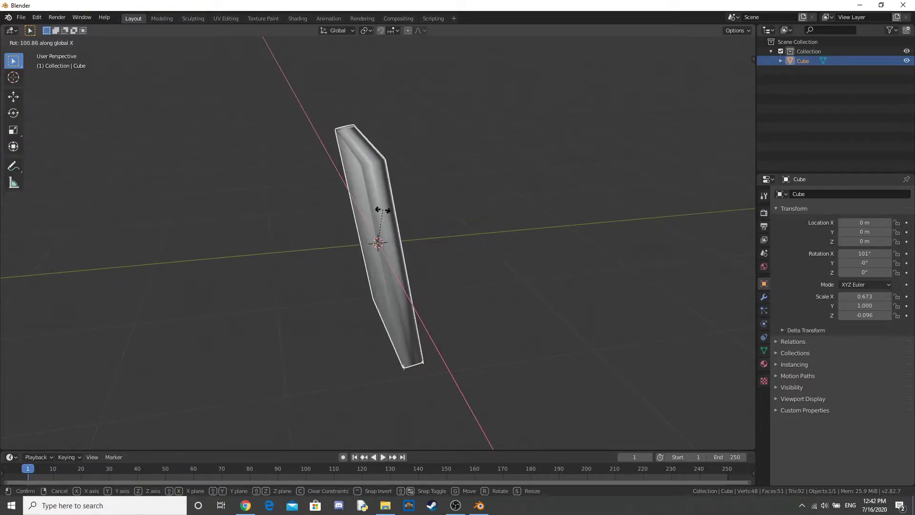
pyautogui.write('90')
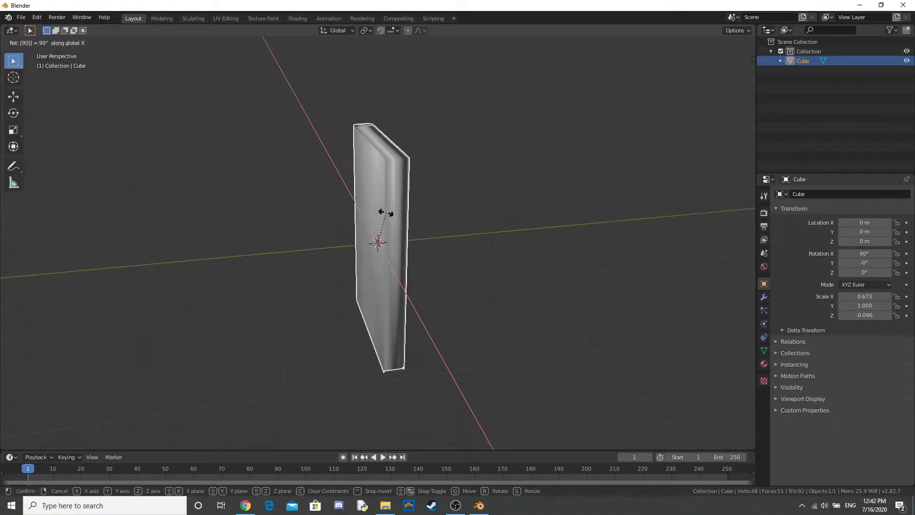
pyautogui.press('Return')
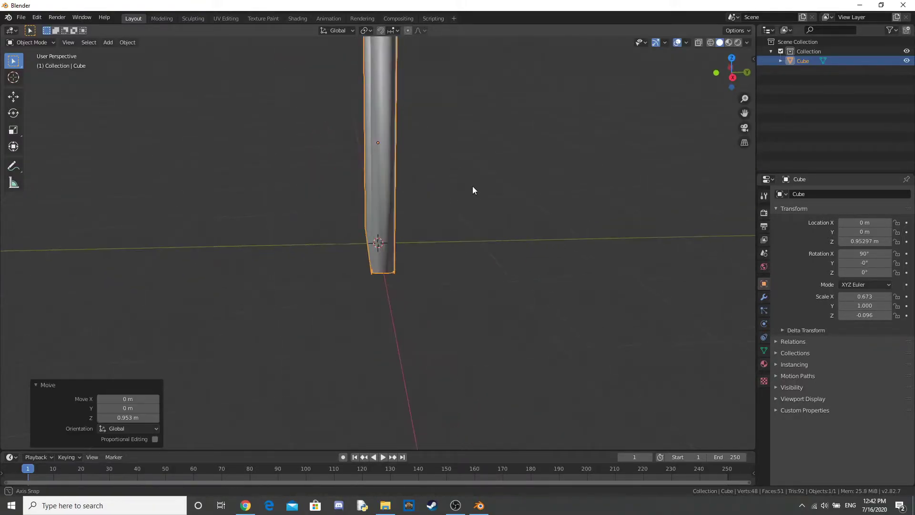
pyautogui.hotkey('shift', 'a')
# Add a new cube and flatten it along Z and X into a shelf board.
pyautogui.moveTo(415, 166)
pyautogui.click(457, 174)
pyautogui.press('s')
pyautogui.press('z')
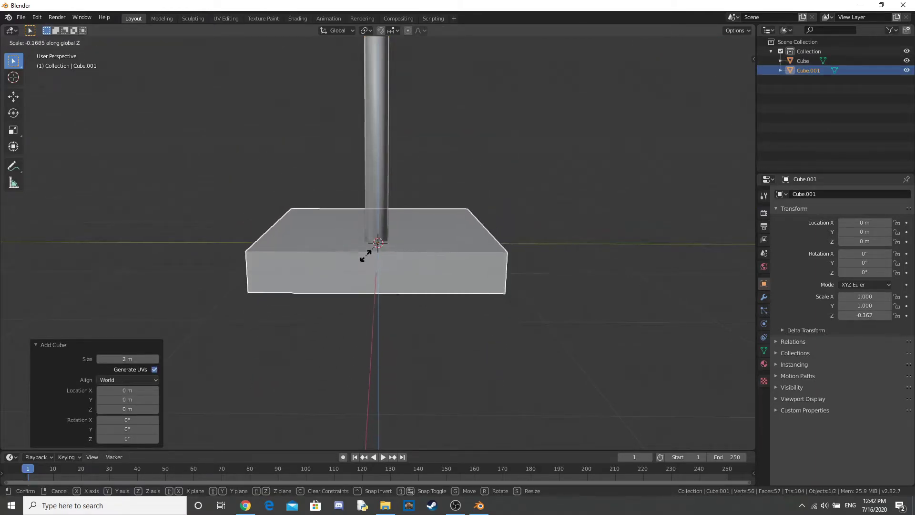
pyautogui.click(375, 246)
pyautogui.moveTo(375, 245); pyautogui.dragTo(478, 320, button='middle')
pyautogui.press('s')
pyautogui.press('x')
pyautogui.click(464, 317)
# Reposition the board and scale its depth along Y.
pyautogui.press('g')
pyautogui.press('z')
pyautogui.press('x')
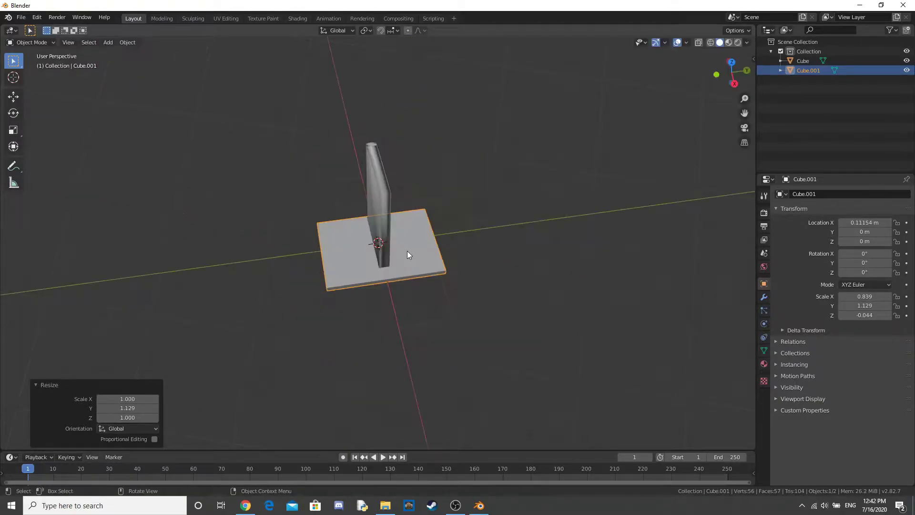
pyautogui.press('s')
pyautogui.press('y')
pyautogui.click(414, 254)
# Add a loop cut near the board's edge in Edit Mode.
pyautogui.press('Tab')
pyautogui.moveTo(415, 258); pyautogui.dragTo(499, 235, button='middle')
pyautogui.hotkey('ctrl', 'r')
pyautogui.click(426, 210)
pyautogui.click(454, 212)
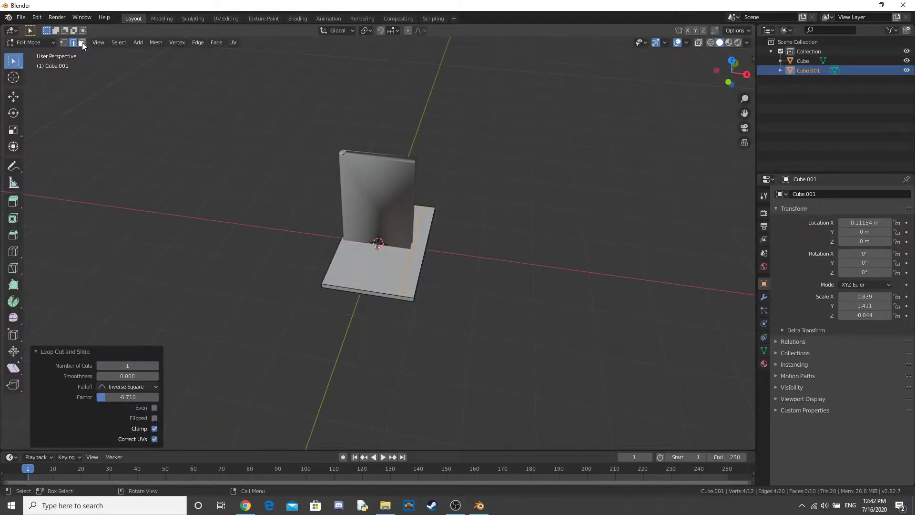
# Extrude the narrow edge strip upward twice into a raised lip.
pyautogui.click(409, 282)
pyautogui.moveTo(420, 294); pyautogui.dragTo(423, 259, button='middle')
pyautogui.scroll(3, 424, 259)
pyautogui.press('e')
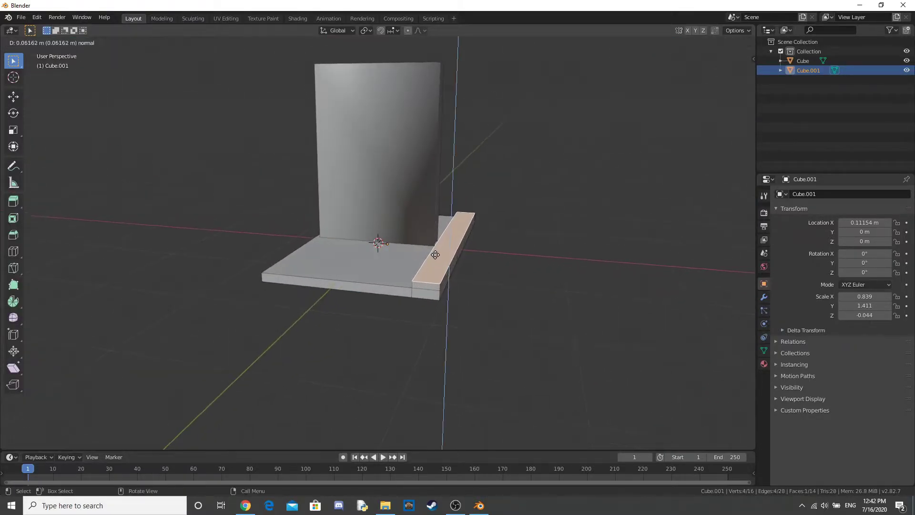
pyautogui.click(438, 245)
pyautogui.press('e')
pyautogui.click(438, 241)
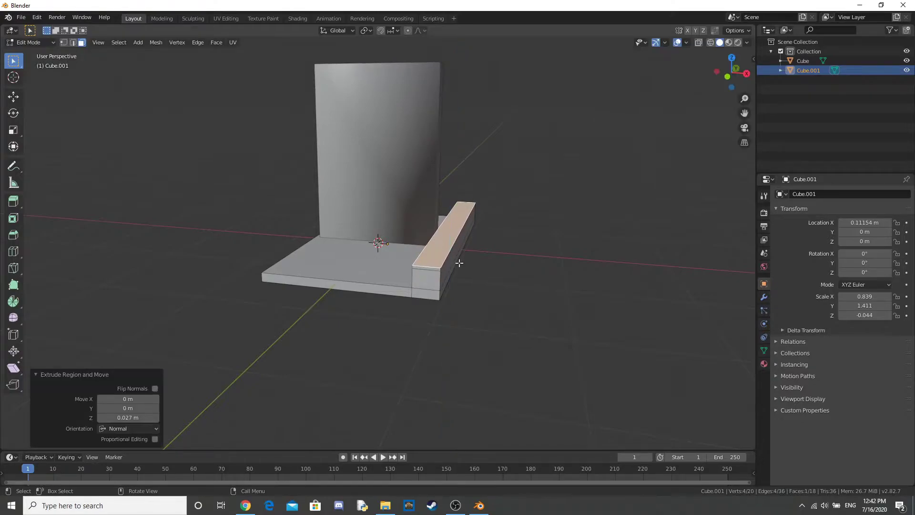
pyautogui.scroll(3, 461, 261)
# Add a horizontal loop near the lip's top, undoing a mistaken lengthwise cut.
pyautogui.hotkey('ctrl', 'r')
pyautogui.click(551, 273)
pyautogui.rightClick(548, 274)
pyautogui.hotkey('ctrl', 'z')
pyautogui.hotkey('ctrl', 'r')
pyautogui.click(536, 281)
pyautogui.click(539, 249)
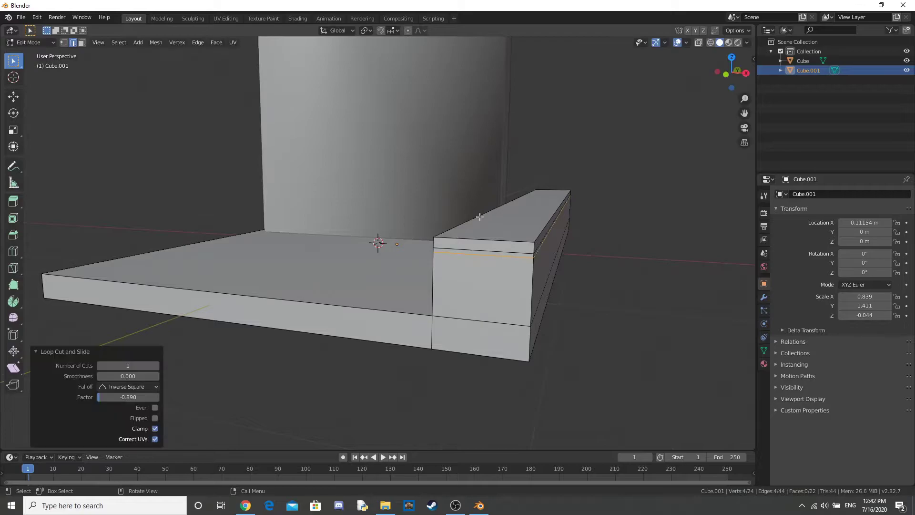
# Scale the lip's thin top strip outward along X so it overhangs the sides.
pyautogui.click(81, 43)
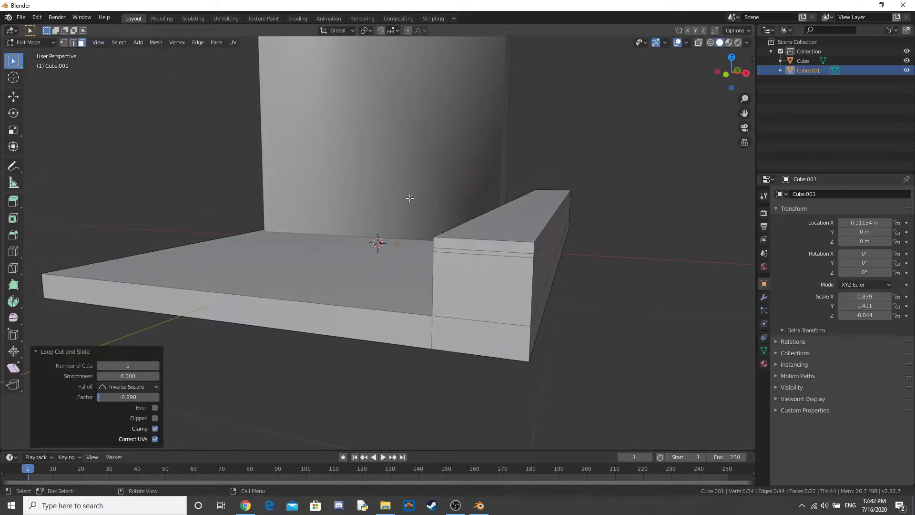
pyautogui.click(532, 247)
pyautogui.rightClick(559, 247)
pyautogui.press('Escape')
pyautogui.press('s')
pyautogui.press('x')
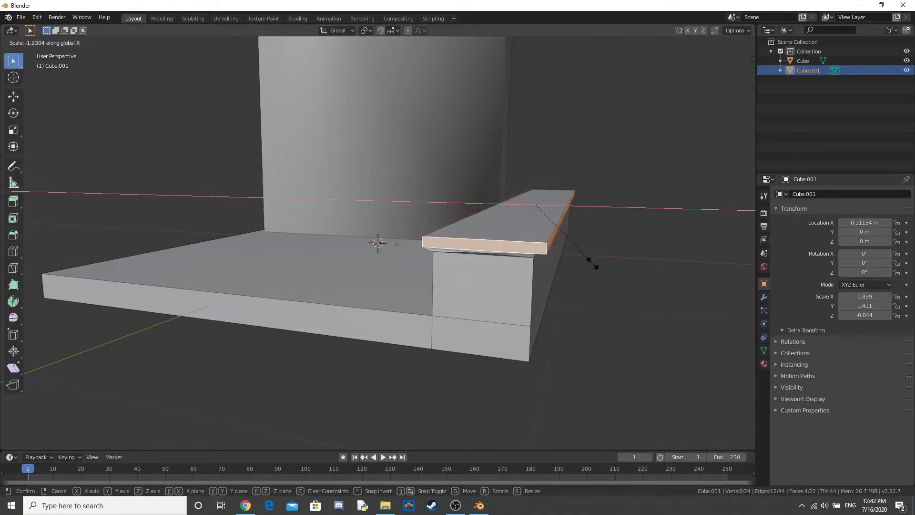
pyautogui.click(574, 259)
pyautogui.moveTo(562, 255)
pyautogui.mouseDown(button='middle')
pyautogui.moveTo(579, 245)
pyautogui.moveTo(556, 257)
pyautogui.mouseUp(button='middle')
pyautogui.press('Tab')
pyautogui.press('Tab')
# Duplicate the upright slab along Y and rotate both slabs 180° around Z.
pyautogui.press('s')
pyautogui.press('y')
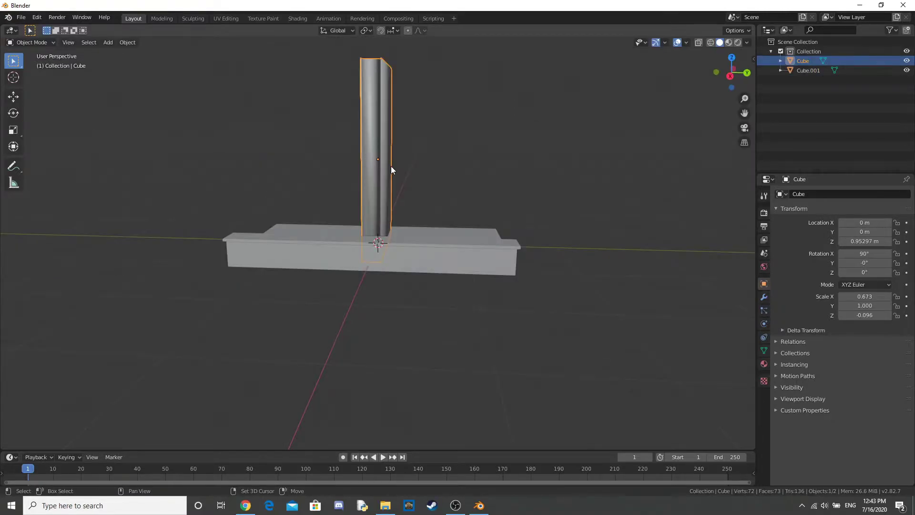
pyautogui.hotkey('shift', 'd')
pyautogui.press('y')
pyautogui.click(411, 158)
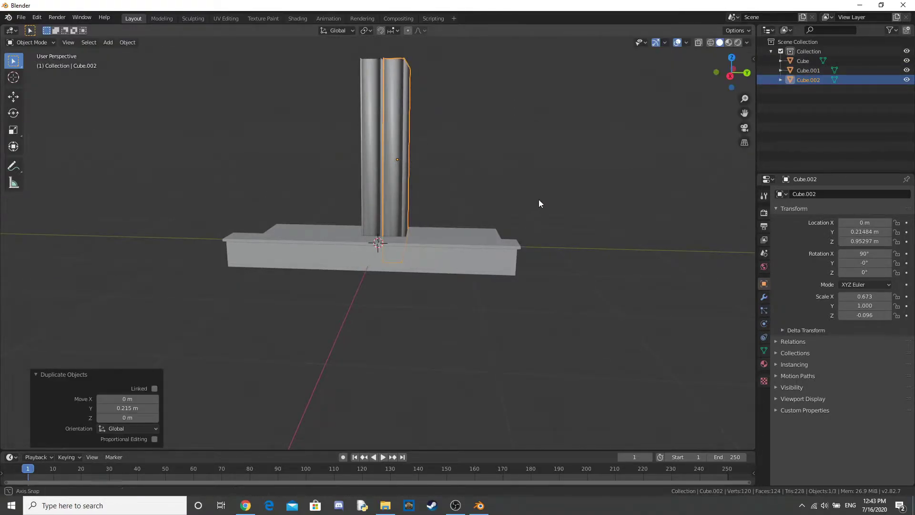
pyautogui.moveTo(538, 199); pyautogui.dragTo(280, 103, button='middle')
pyautogui.moveTo(280, 103); pyautogui.dragTo(473, 159)
pyautogui.press('r')
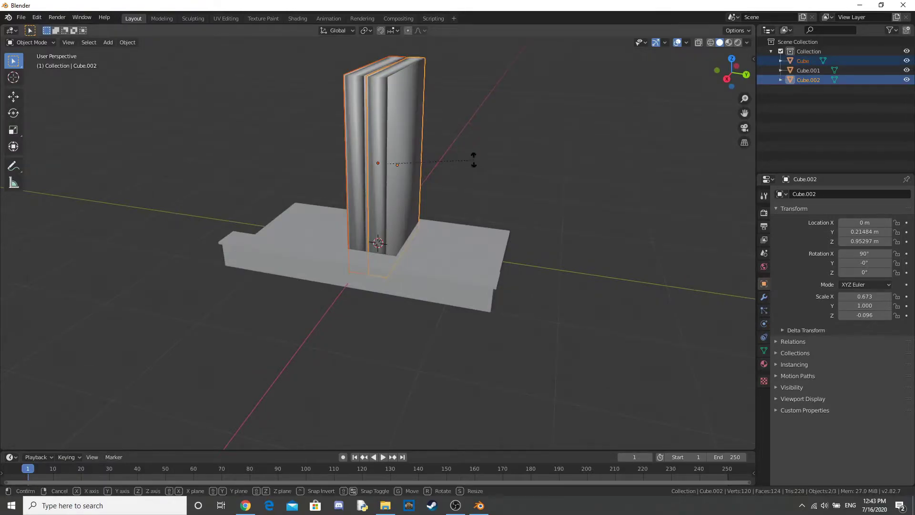
pyautogui.write('z')
pyautogui.write('1')
pyautogui.write('80')
pyautogui.press('Return')
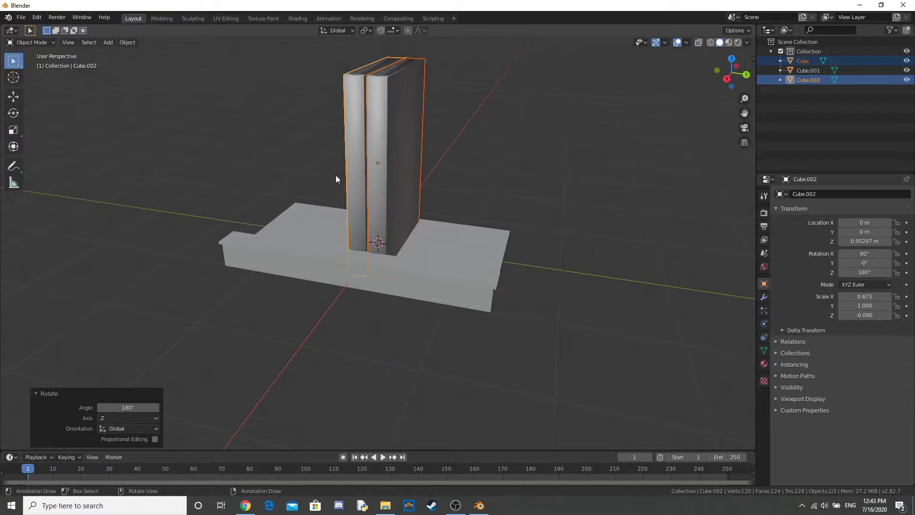
# Thicken the right slab along Y and shift it into place along Y.
pyautogui.click(412, 138)
pyautogui.moveTo(412, 138); pyautogui.dragTo(483, 192, button='middle')
pyautogui.press('s')
pyautogui.press('x')
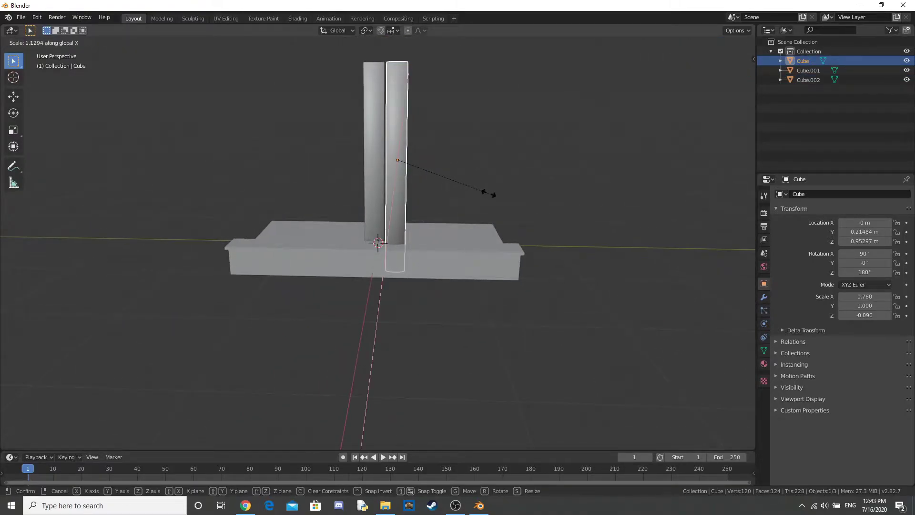
pyautogui.press('y')
pyautogui.click(557, 194)
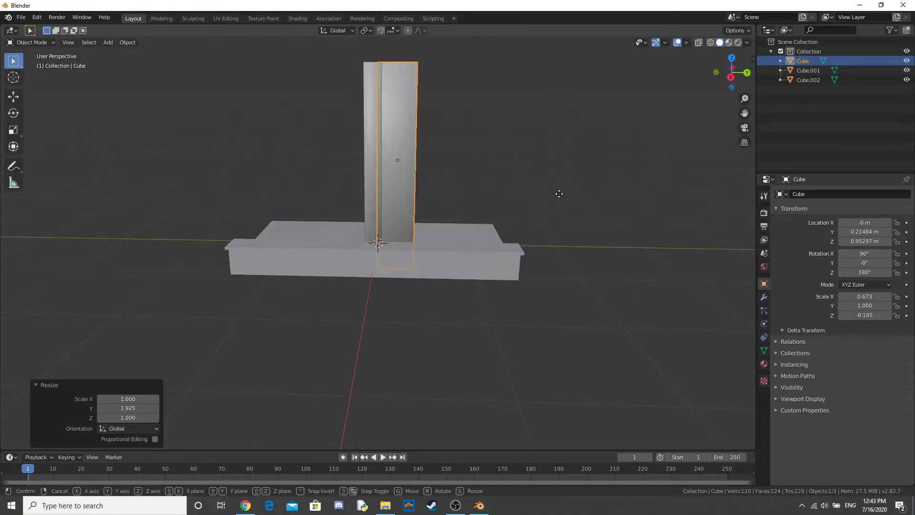
pyautogui.press('g')
pyautogui.press('y')
pyautogui.click(565, 190)
# Shorten that book's height and lower it onto the shelf.
pyautogui.press('s')
pyautogui.press('z')
pyautogui.click(533, 184)
pyautogui.press('g')
pyautogui.press('z')
pyautogui.click(531, 182)
pyautogui.moveTo(530, 182)
pyautogui.mouseDown(button='middle')
pyautogui.moveTo(538, 147)
pyautogui.moveTo(526, 187)
pyautogui.moveTo(539, 182)
pyautogui.mouseUp(button='middle')
# Duplicate the book along Y and make the new copy taller and thicker.
pyautogui.hotkey('shift', 'd')
pyautogui.press('y')
pyautogui.click(564, 189)
pyautogui.press('s')
pyautogui.press('z')
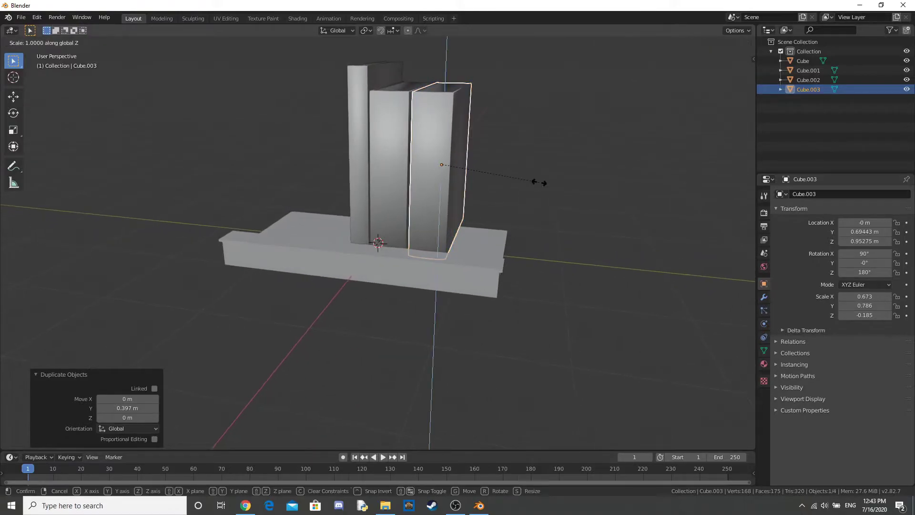
pyautogui.click(571, 190)
pyautogui.press('s')
pyautogui.press('y')
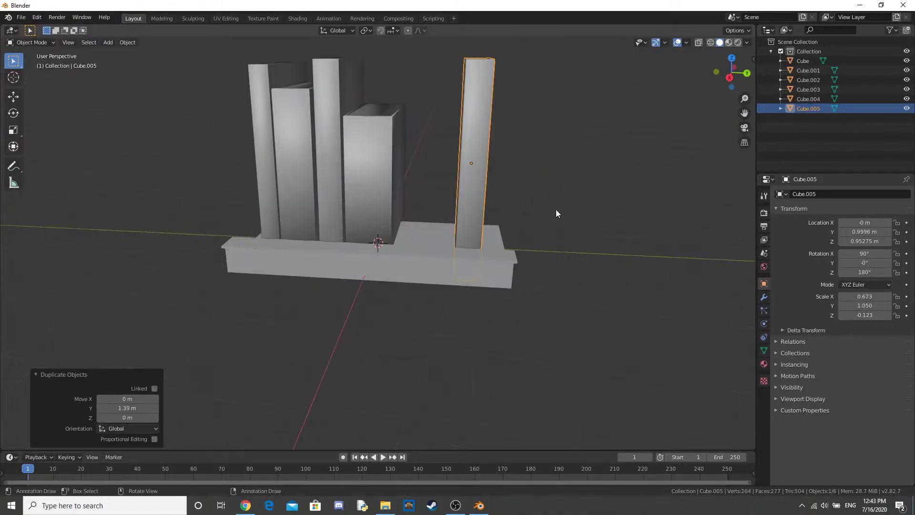
pyautogui.moveTo(555, 210); pyautogui.dragTo(513, 193, button='middle')
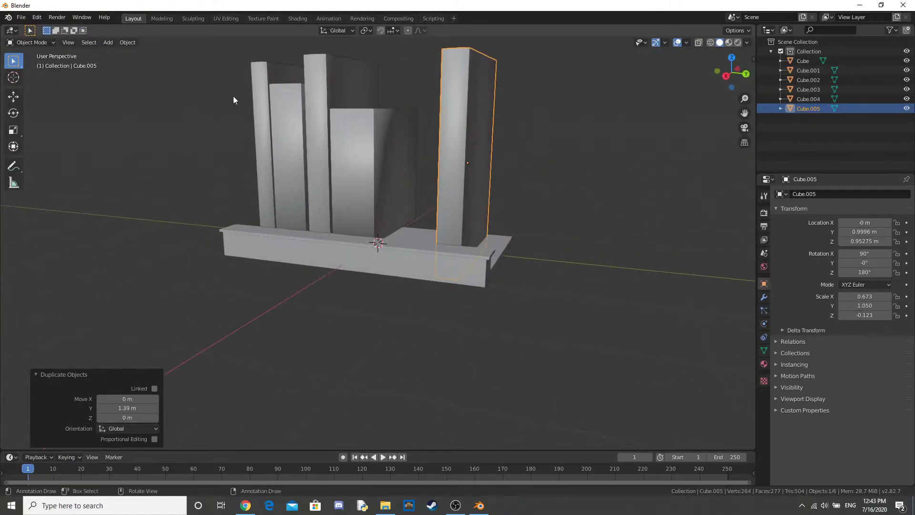
# Tilt the last book on X to a 62° lean against its neighbour.
pyautogui.moveTo(233, 97); pyautogui.dragTo(398, 179)
pyautogui.click(461, 187)
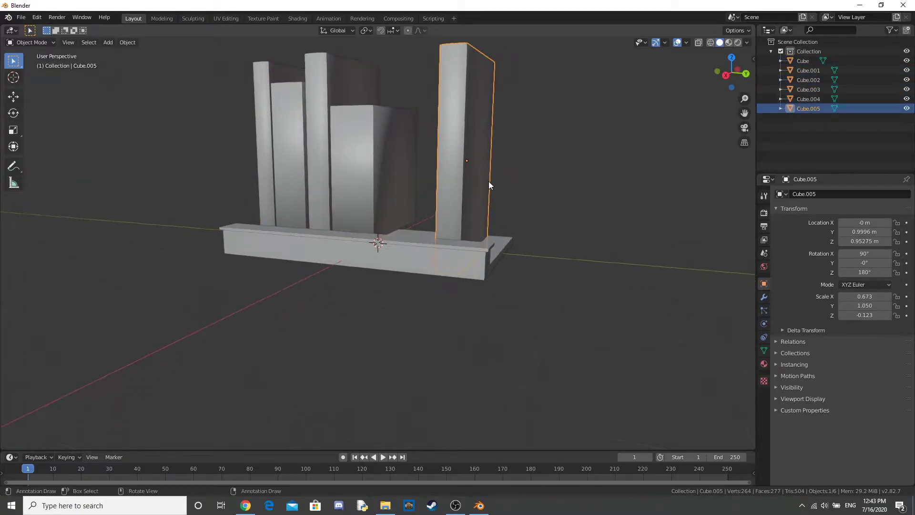
pyautogui.press('r')
pyautogui.press('x')
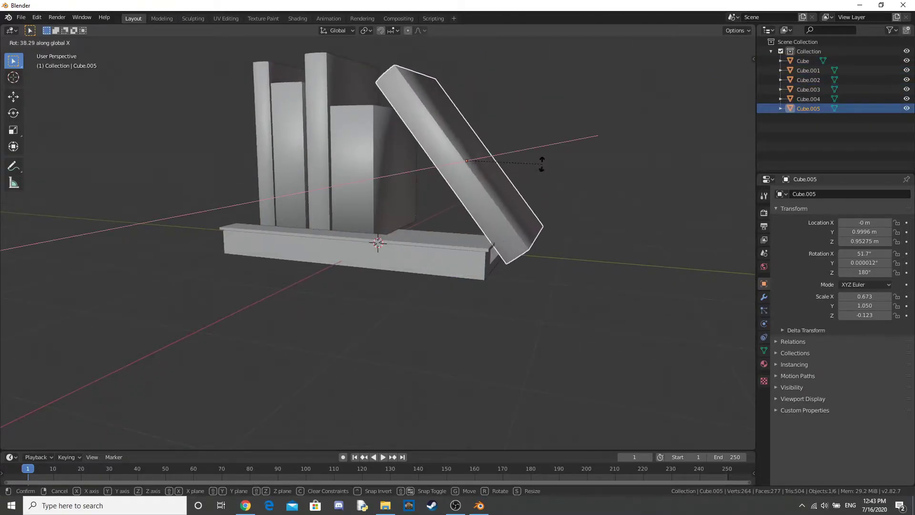
pyautogui.click(542, 164)
pyautogui.press('g')
pyautogui.press('y')
pyautogui.click(508, 151)
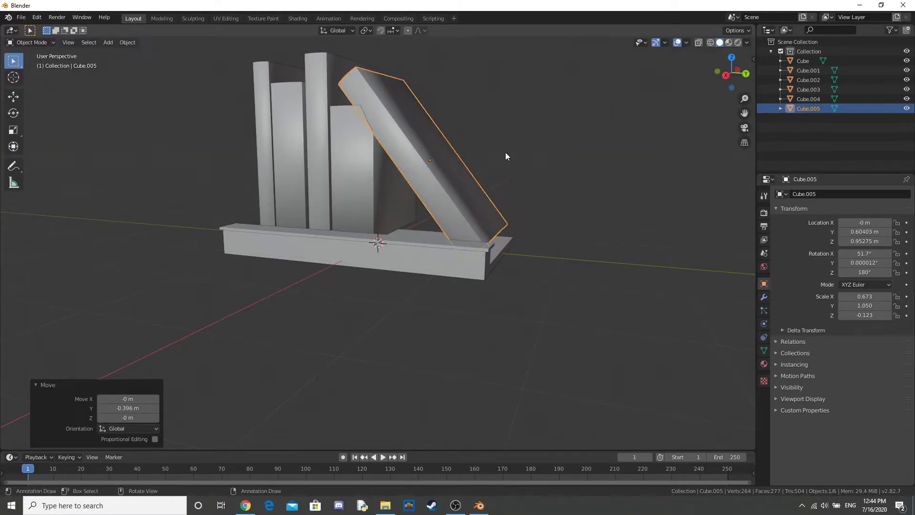
pyautogui.moveTo(508, 151); pyautogui.dragTo(531, 145, button='middle')
pyautogui.press('r')
pyautogui.press('x')
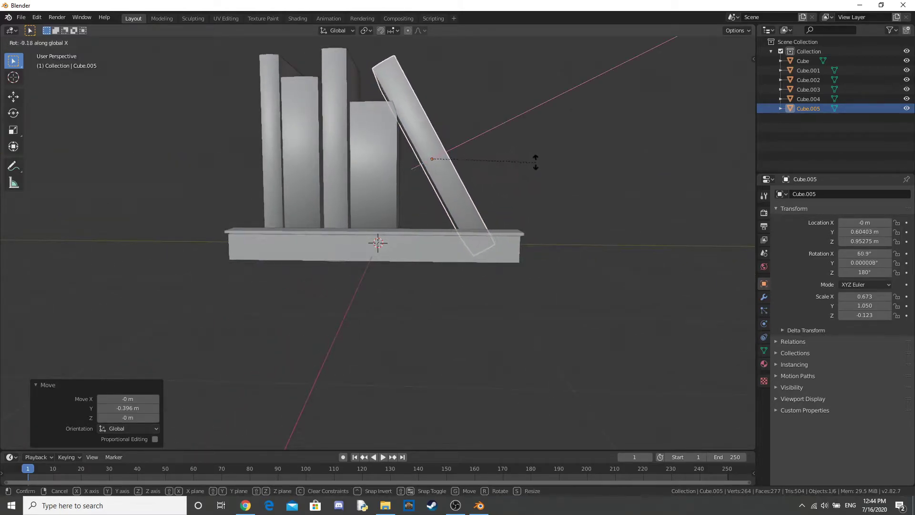
pyautogui.click(534, 164)
# Review the finished row of books from several angles, leaving nothing selected.
pyautogui.scroll(-3, 596, 177)
pyautogui.click(497, 181)
pyautogui.moveTo(497, 180)
pyautogui.mouseDown(button='middle')
pyautogui.moveTo(559, 186)
pyautogui.moveTo(484, 170)
pyautogui.mouseUp(button='middle')
pyautogui.moveTo(281, 133); pyautogui.dragTo(489, 229)
pyautogui.moveTo(252, 163); pyautogui.dragTo(515, 322)
pyautogui.click(516, 326)
pyautogui.moveTo(517, 326); pyautogui.dragTo(510, 351, button='middle')
pyautogui.scroll(3, 507, 351)
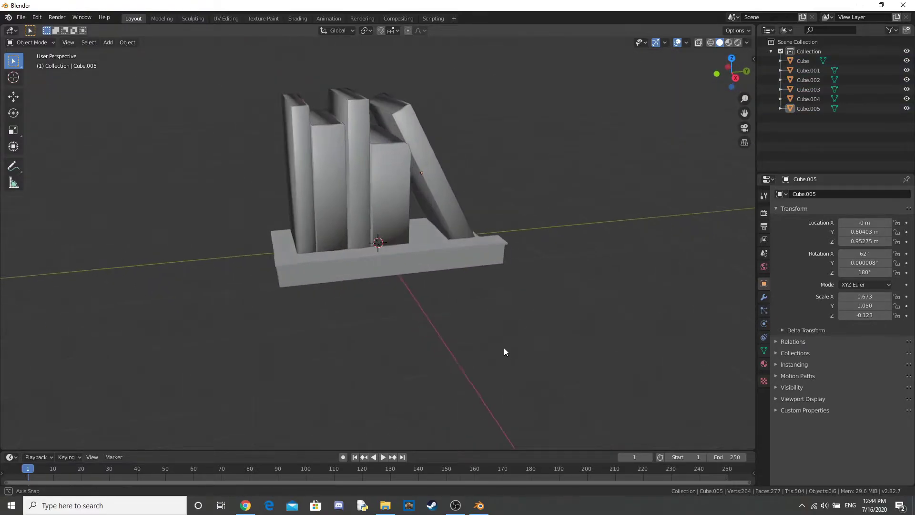
# Give the shelf base a new material with the wood image feeding Base Color.
pyautogui.click(345, 262)
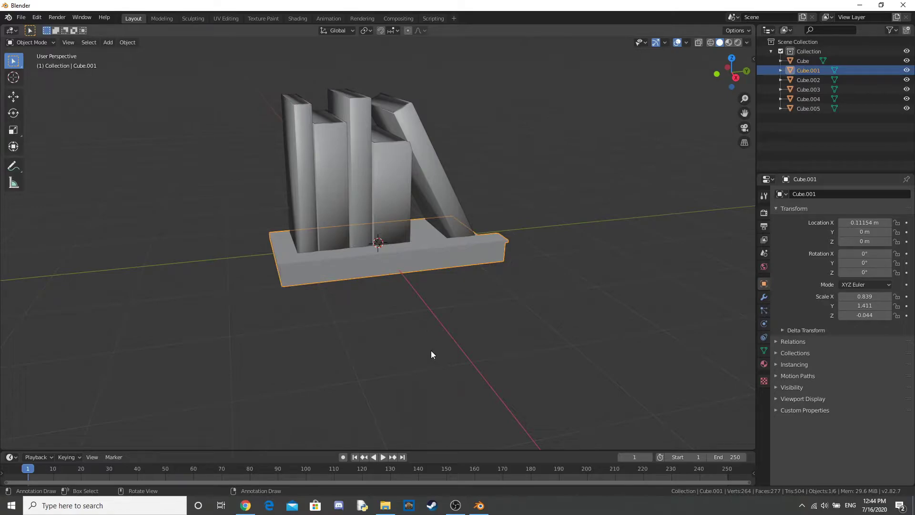
pyautogui.moveTo(432, 351); pyautogui.dragTo(367, 123, button='middle')
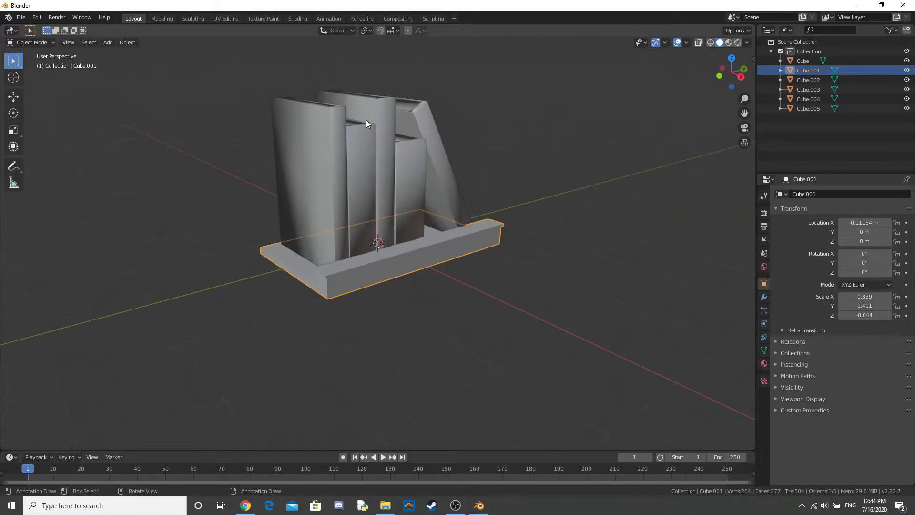
pyautogui.click(297, 18)
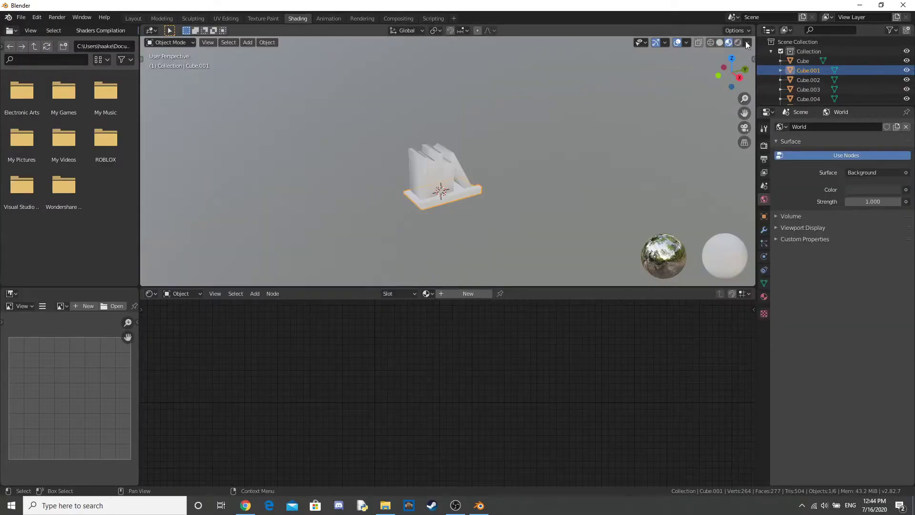
pyautogui.scroll(2, 656, 147)
pyautogui.moveTo(596, 186); pyautogui.dragTo(578, 177, button='middle')
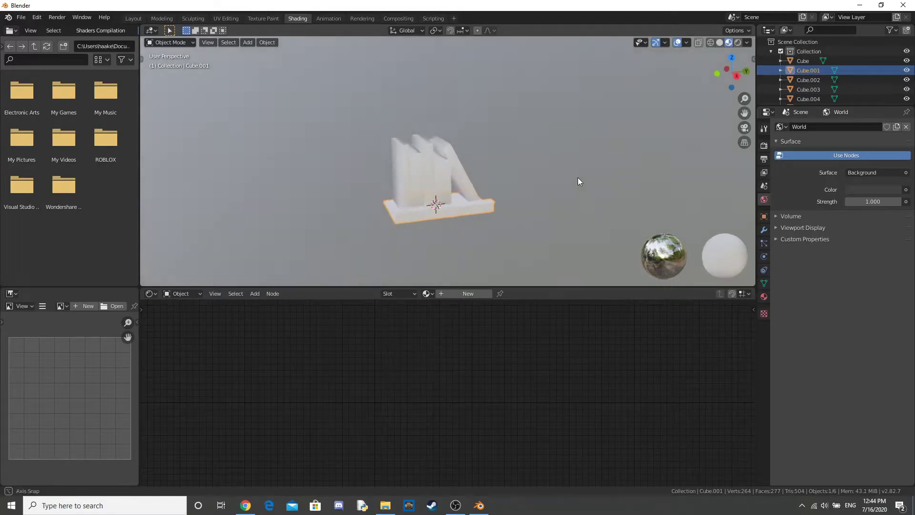
pyautogui.moveTo(413, 230); pyautogui.dragTo(433, 225, button='middle')
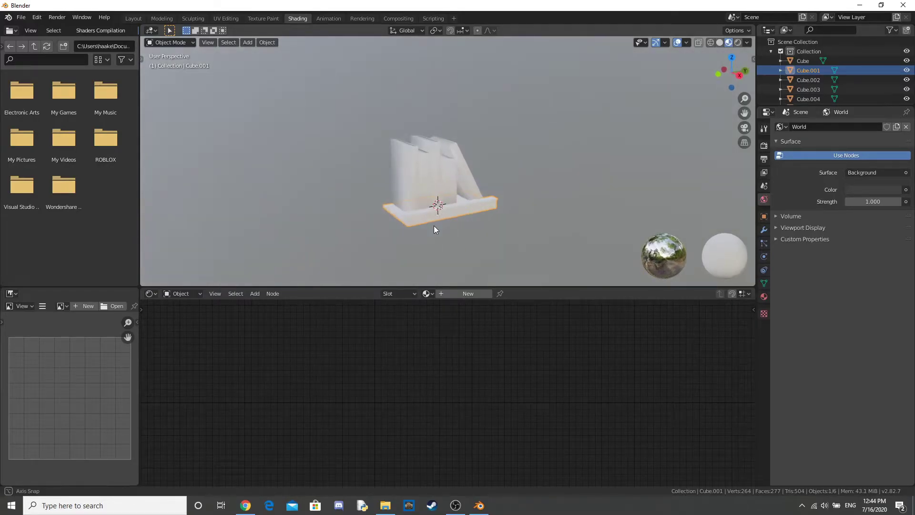
pyautogui.click(468, 294)
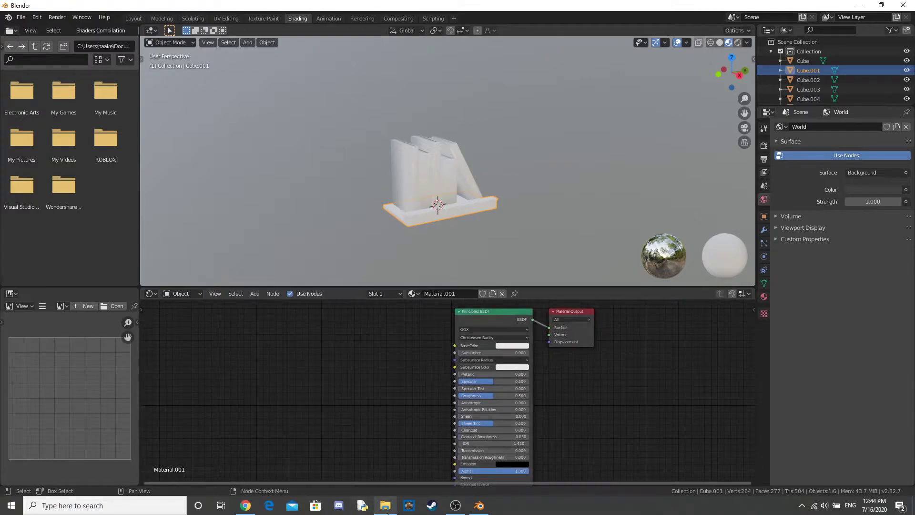
pyautogui.moveTo(379, 343); pyautogui.dragTo(455, 346)
pyautogui.moveTo(448, 193); pyautogui.dragTo(534, 184, button='middle')
pyautogui.scroll(4, 510, 220)
pyautogui.scroll(-3, 550, 170)
pyautogui.moveTo(455, 112); pyautogui.dragTo(415, 102, button='middle')
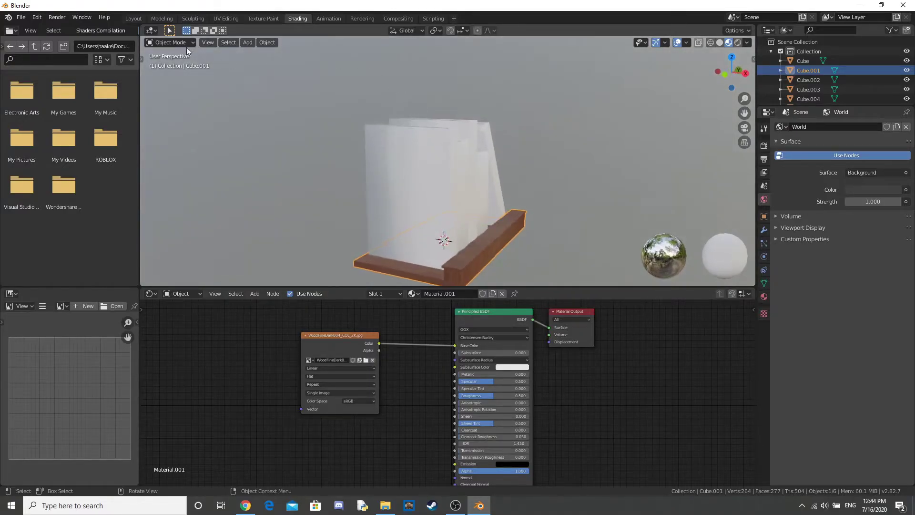
# Unwrap all of the shelf base's geometry with Smart UV Project.
pyautogui.press('Tab')
pyautogui.press('a')
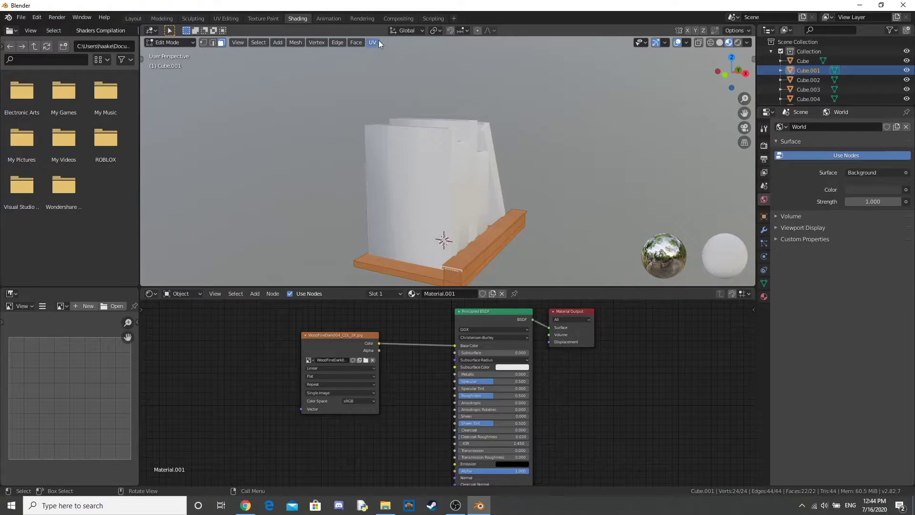
pyautogui.click(374, 43)
pyautogui.click(410, 76)
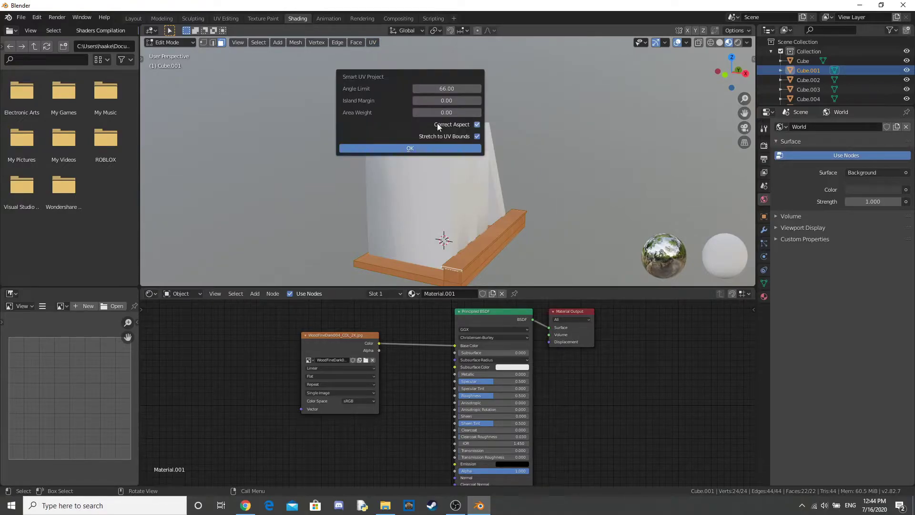
pyautogui.click(429, 145)
pyautogui.press('Tab')
pyautogui.moveTo(491, 210); pyautogui.dragTo(404, 196, button='middle')
pyautogui.scroll(2, 562, 207)
pyautogui.click(404, 195)
pyautogui.moveTo(408, 190); pyautogui.dragTo(550, 167)
pyautogui.click(570, 154)
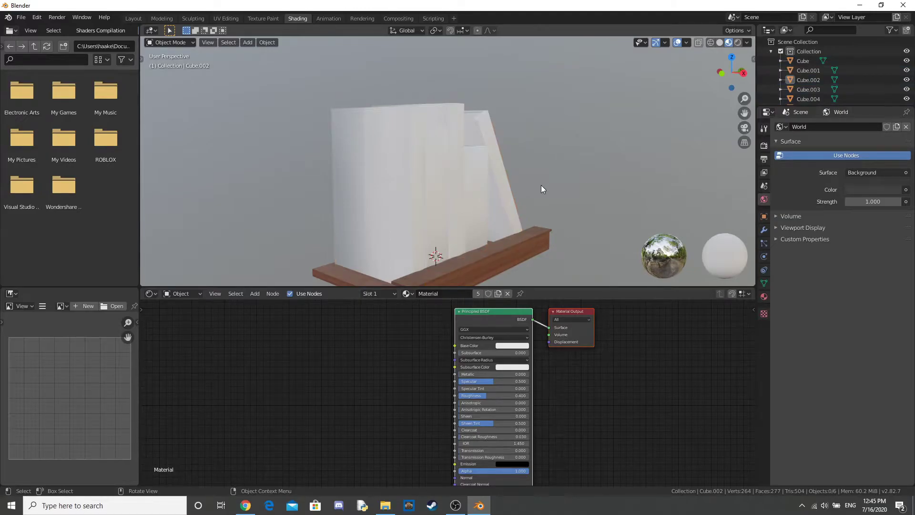
pyautogui.moveTo(542, 186); pyautogui.dragTo(351, 175, button='middle')
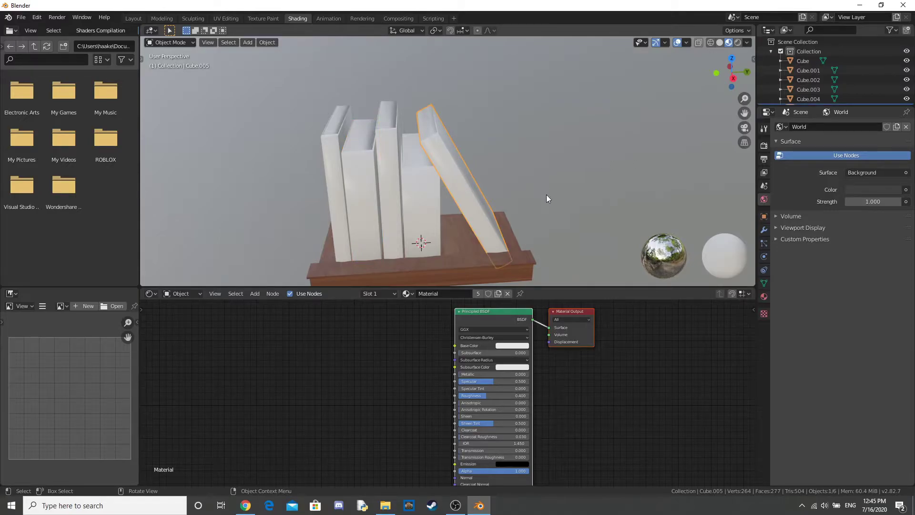
pyautogui.moveTo(548, 199); pyautogui.dragTo(418, 192, button='middle')
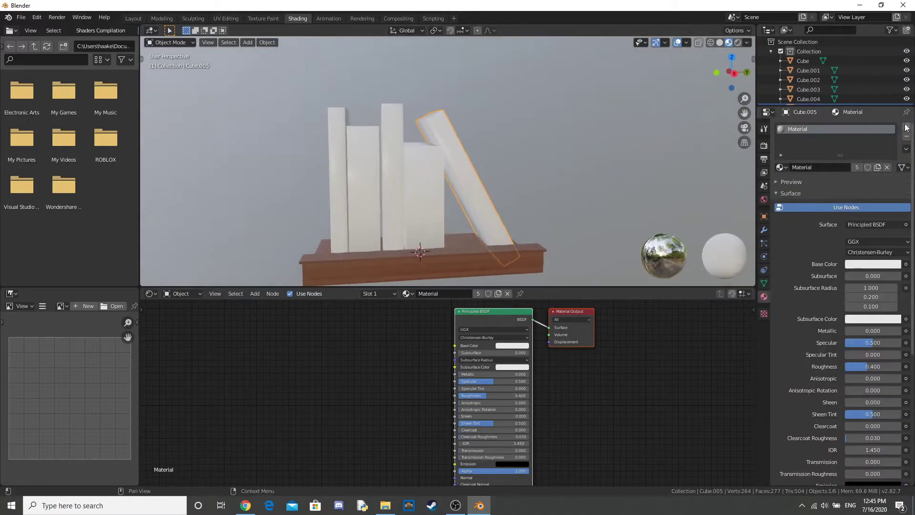
pyautogui.click(907, 127)
pyautogui.click(834, 130)
pyautogui.click(906, 138)
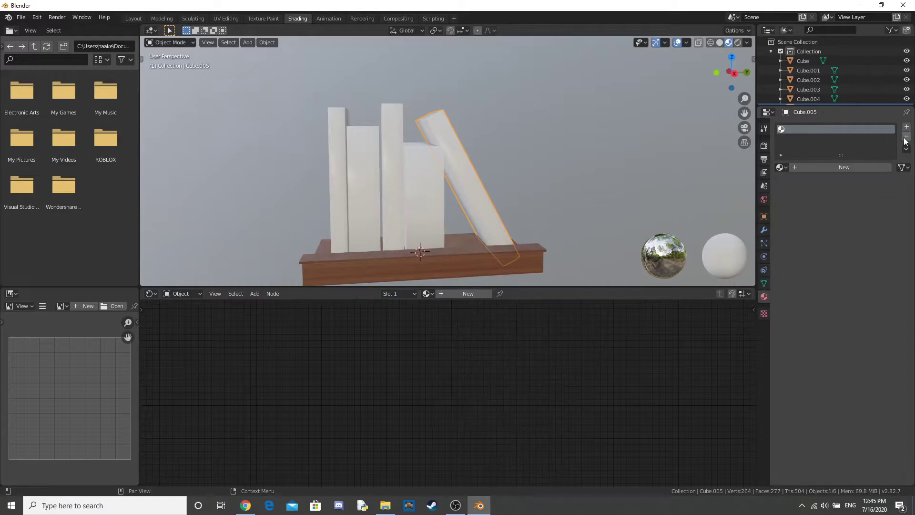
pyautogui.click(844, 167)
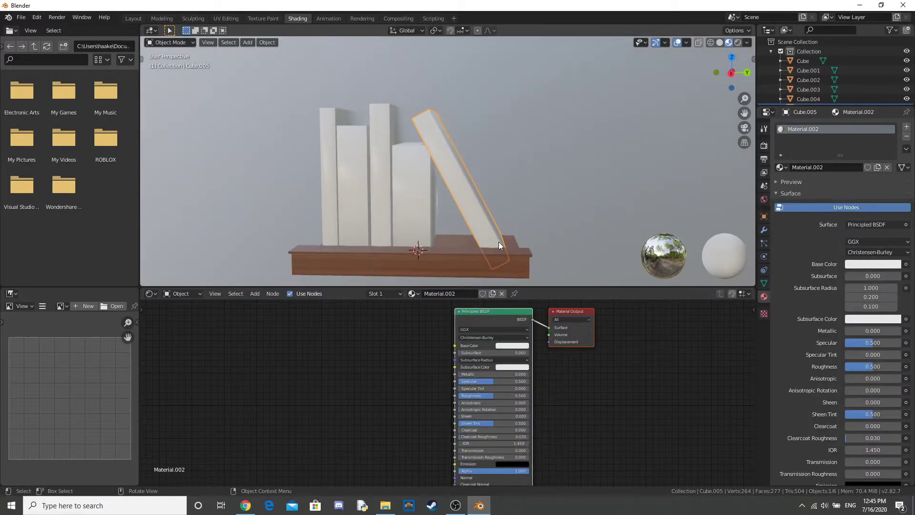
pyautogui.scroll(3, 499, 242)
pyautogui.moveTo(508, 237); pyautogui.dragTo(515, 237, button='middle')
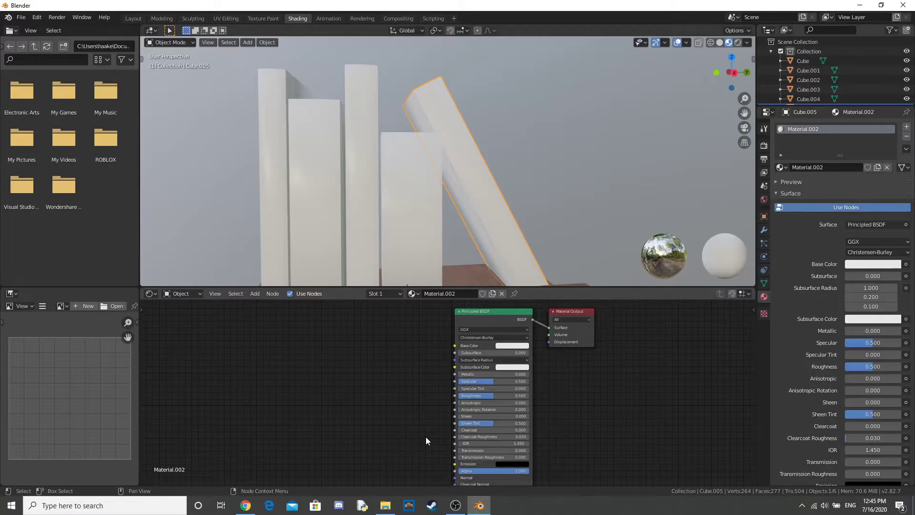
pyautogui.scroll(1, 385, 383)
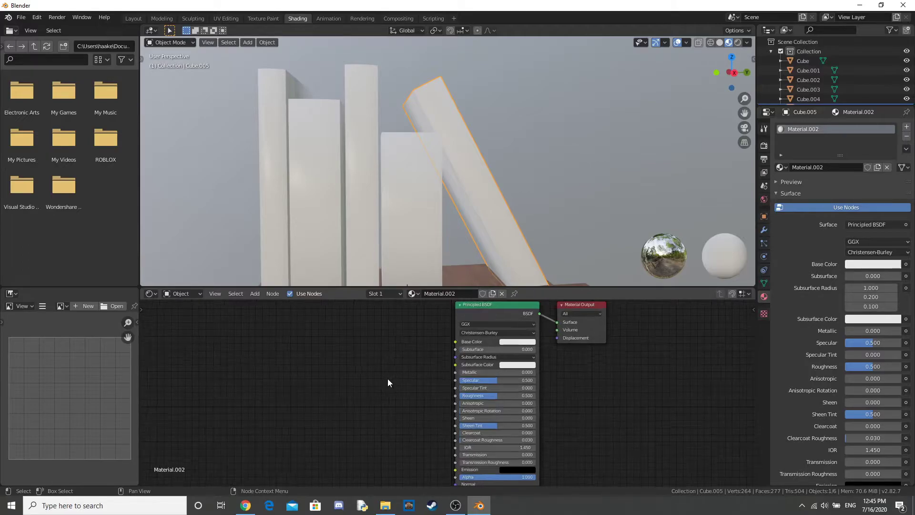
pyautogui.moveTo(637, 272); pyautogui.dragTo(472, 152)
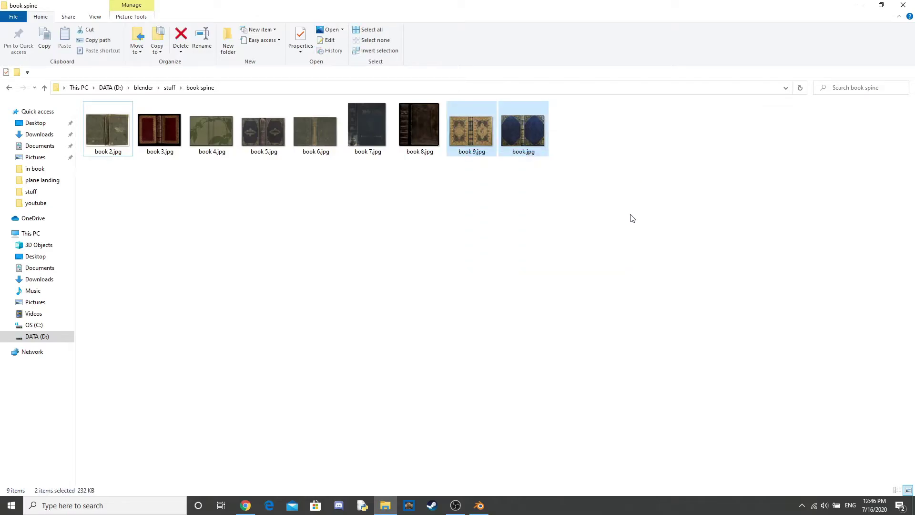
pyautogui.click(630, 221)
pyautogui.moveTo(663, 207); pyautogui.dragTo(147, 198)
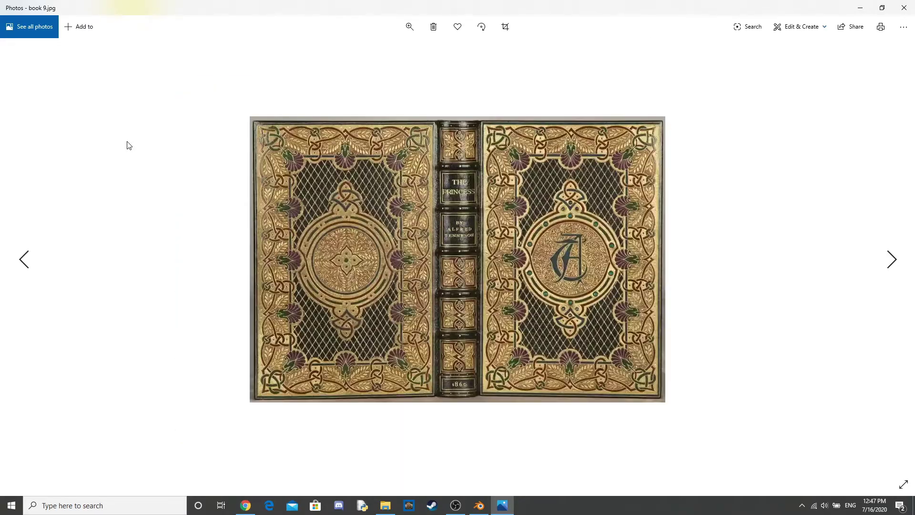
pyautogui.press('Right')
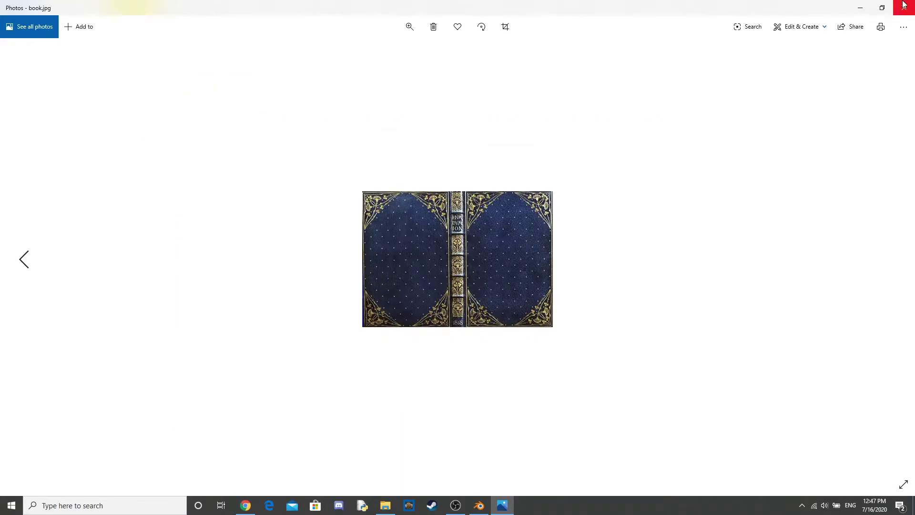
pyautogui.click(904, 5)
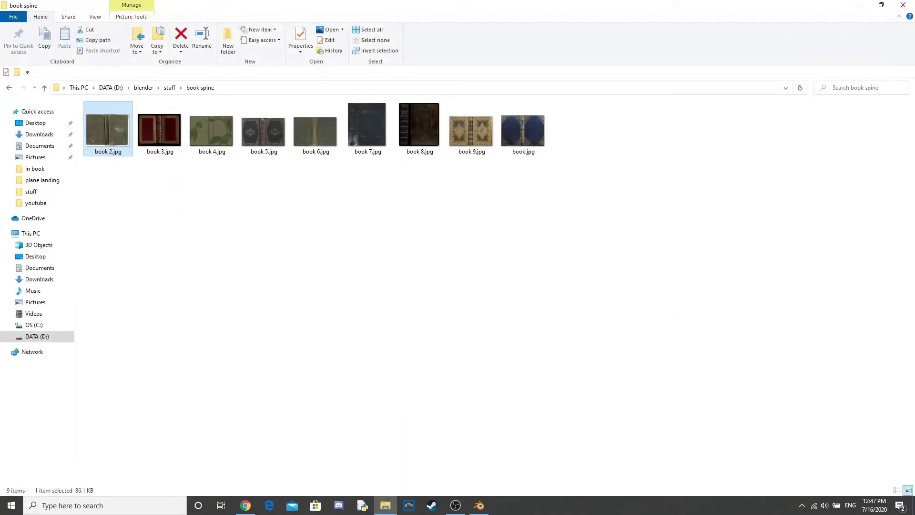
pyautogui.click(479, 505)
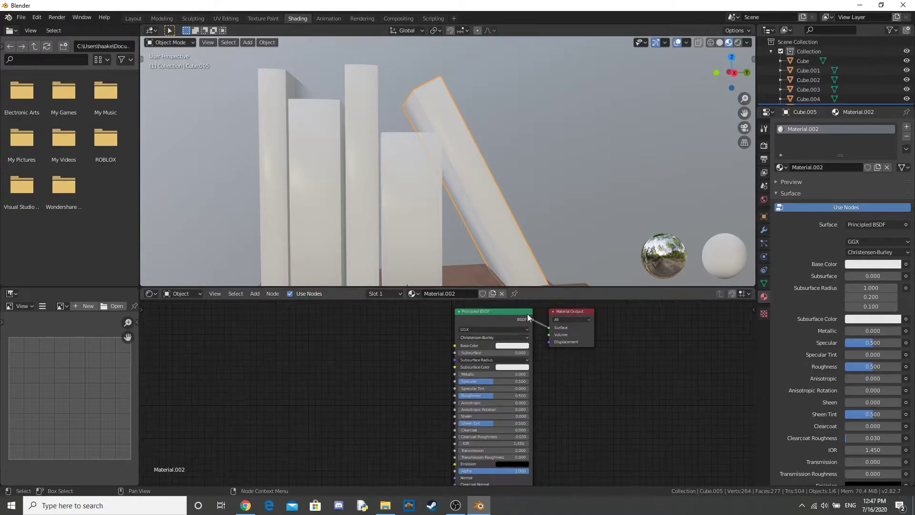
# Arrange the book spine folder window over the maximized Blender window.
pyautogui.moveTo(491, 6); pyautogui.dragTo(496, 184)
pyautogui.doubleClick(505, 180)
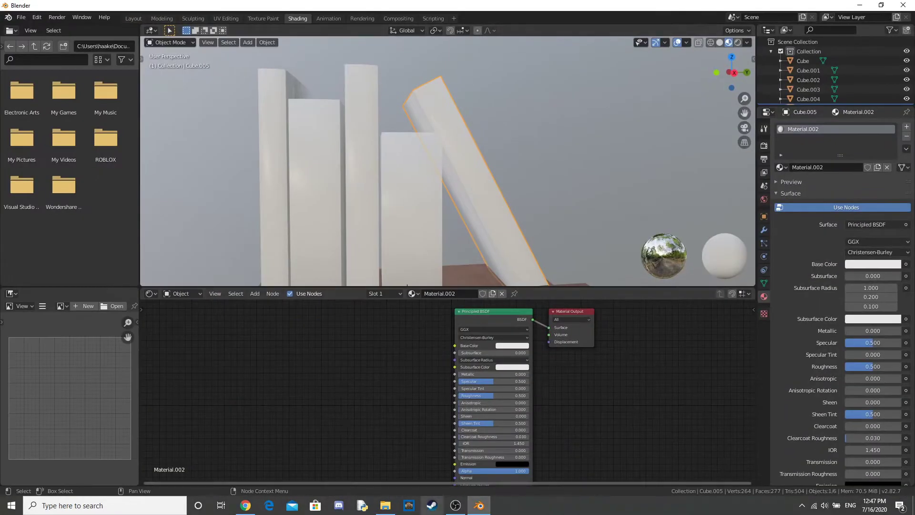
pyautogui.click(385, 505)
pyautogui.moveTo(508, 6); pyautogui.dragTo(544, 58)
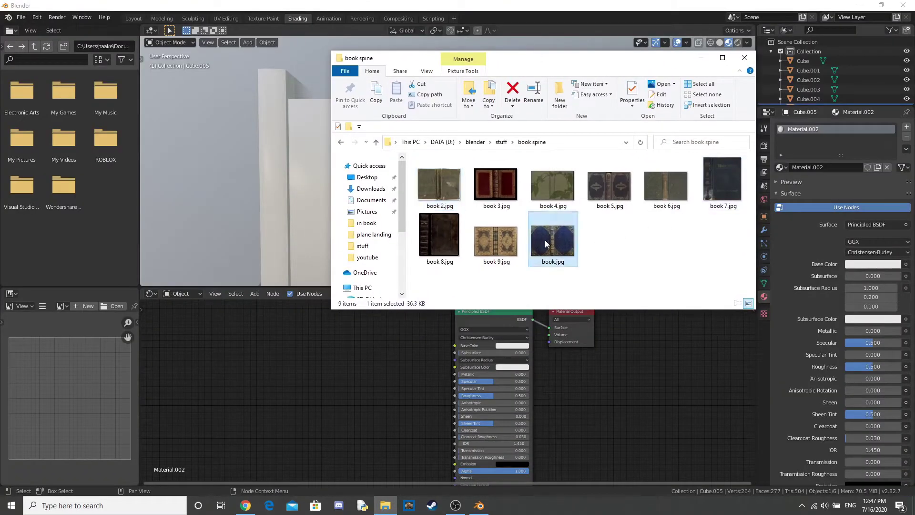
# Add book.jpg as an image node connected to the leaning book's Base Color.
pyautogui.moveTo(353, 370); pyautogui.dragTo(353, 371)
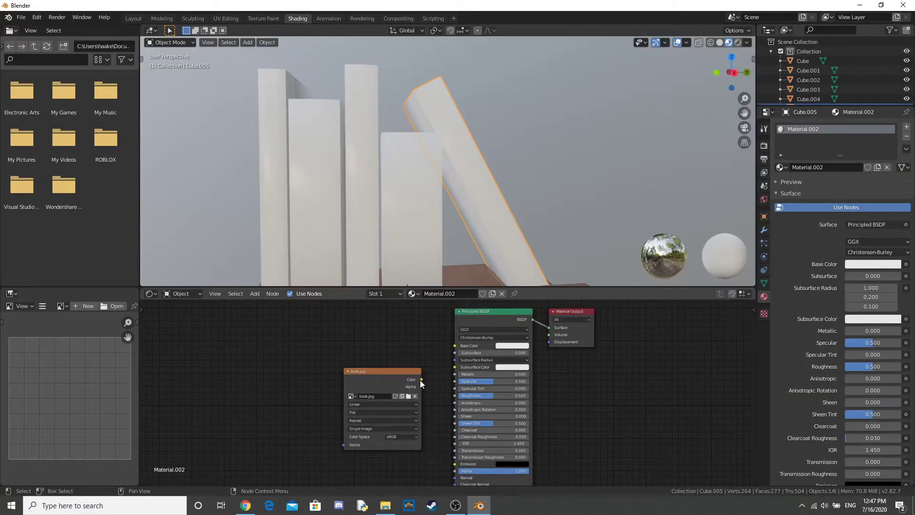
pyautogui.moveTo(421, 379); pyautogui.dragTo(458, 347)
pyautogui.moveTo(451, 222); pyautogui.dragTo(467, 224, button='middle')
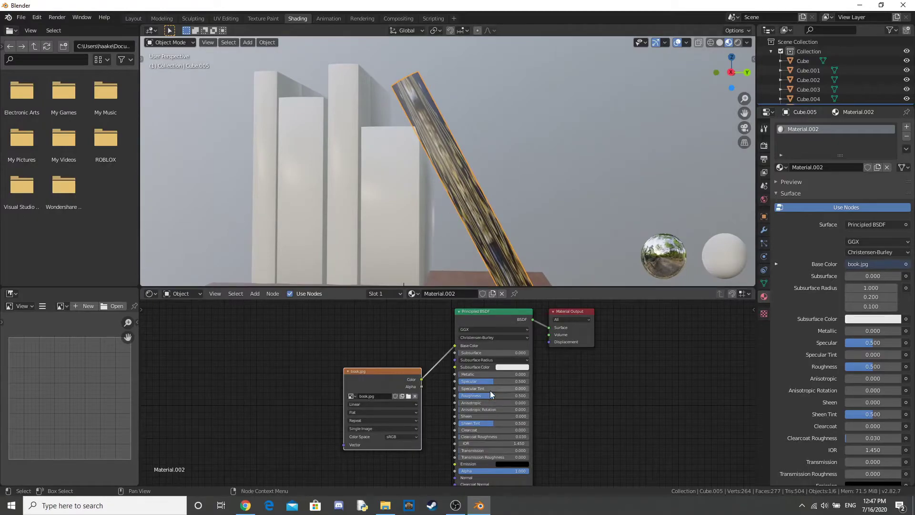
pyautogui.moveTo(517, 257); pyautogui.dragTo(528, 212, button='middle')
# Enter Edit Mode on the leaning book and split off a UV Editor showing book.jpg.
pyautogui.press('Tab')
pyautogui.scroll(4, 506, 218)
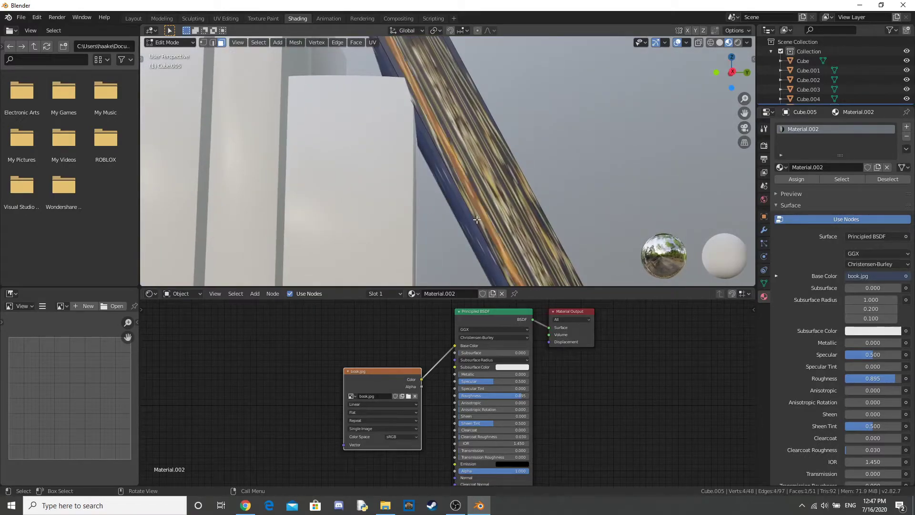
pyautogui.keyDown('shift'); pyautogui.click(476, 219); pyautogui.keyUp('shift')
pyautogui.keyDown('shift'); pyautogui.click(518, 210); pyautogui.keyUp('shift')
pyautogui.keyDown('shift'); pyautogui.click(488, 222); pyautogui.keyUp('shift')
pyautogui.moveTo(489, 221); pyautogui.dragTo(482, 223, button='middle')
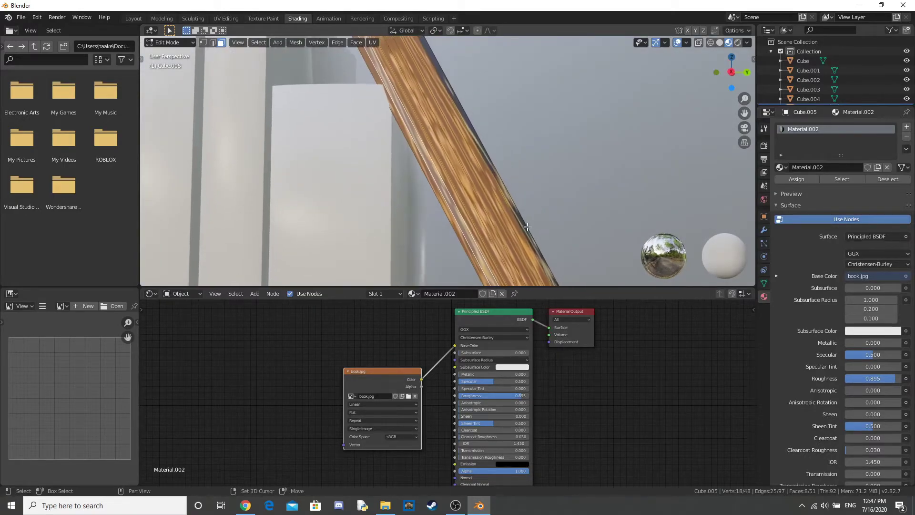
pyautogui.keyDown('ctrl'); pyautogui.click(527, 227); pyautogui.keyUp('ctrl')
pyautogui.moveTo(138, 26); pyautogui.dragTo(15, 46)
pyautogui.click(29, 31)
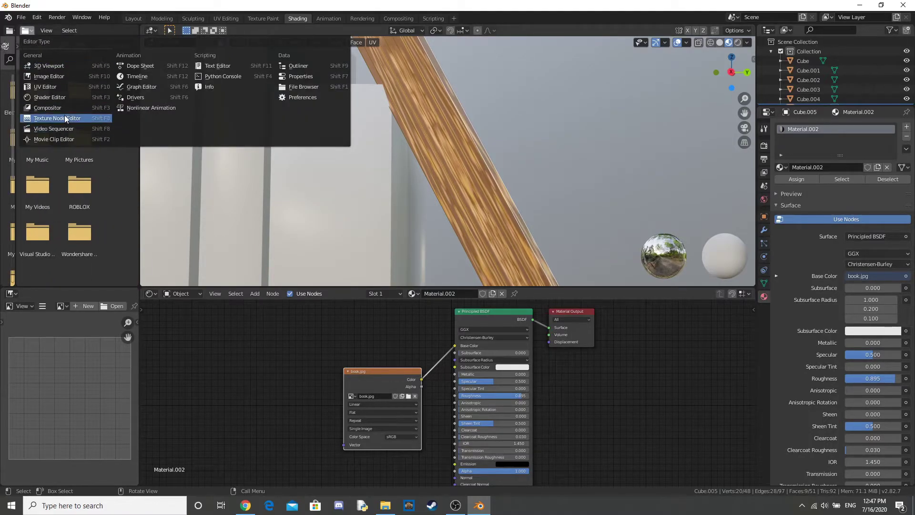
pyautogui.click(70, 88)
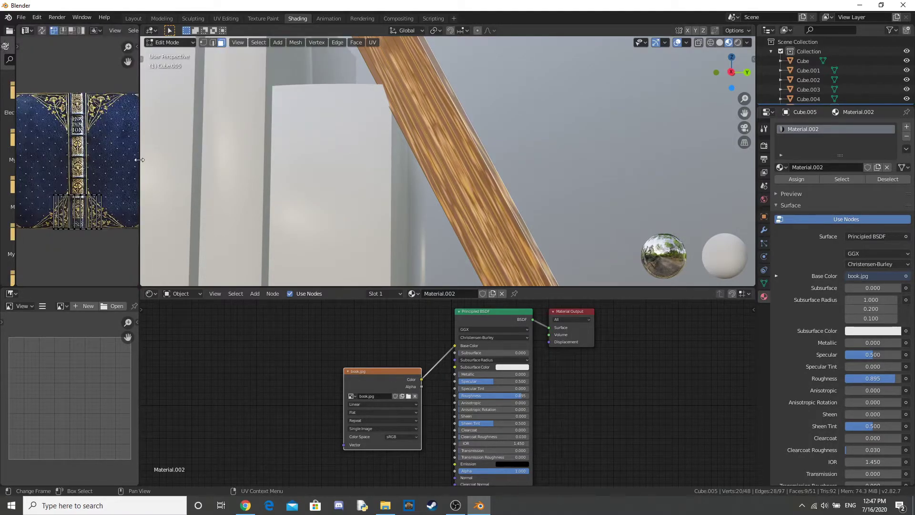
pyautogui.hotkey('alt', 'a')
pyautogui.moveTo(139, 160); pyautogui.dragTo(244, 173)
# Fit the spine faces' UVs to the gold spine: narrower, repositioned, stretched to full height.
pyautogui.click(492, 183)
pyautogui.moveTo(525, 184); pyautogui.dragTo(516, 184, button='middle')
pyautogui.keyDown('ctrl'); pyautogui.click(525, 184); pyautogui.keyUp('ctrl')
pyautogui.moveTo(76, 167); pyautogui.dragTo(202, 264)
pyautogui.press('s')
pyautogui.press('x')
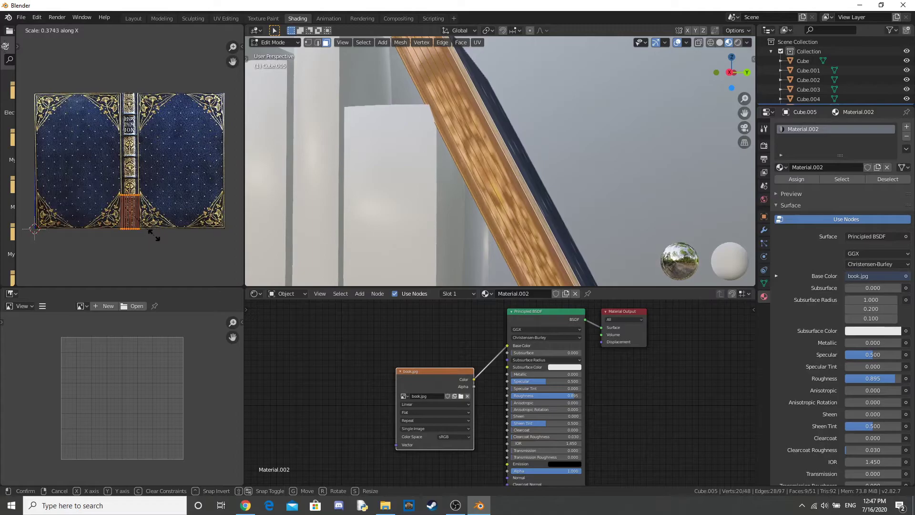
pyautogui.click(154, 236)
pyautogui.press('s')
pyautogui.press('y')
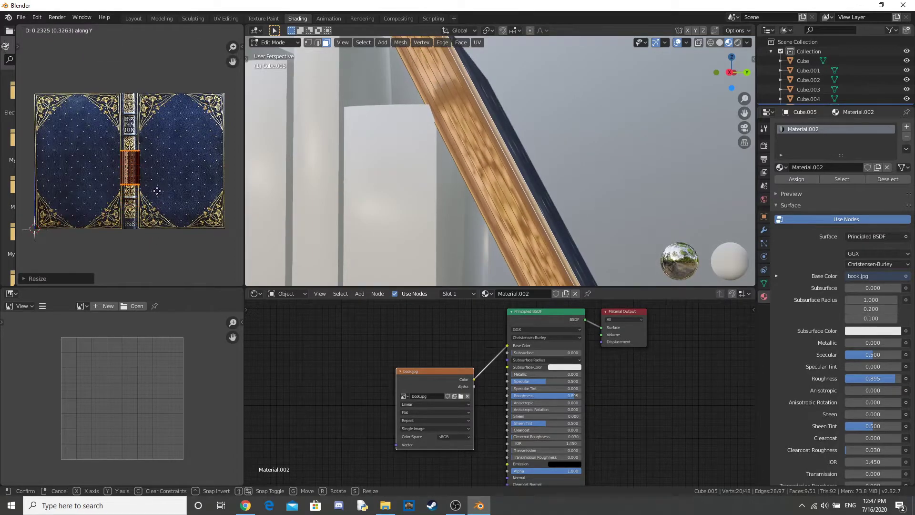
pyautogui.click(157, 191)
pyautogui.press('s')
pyautogui.press('y')
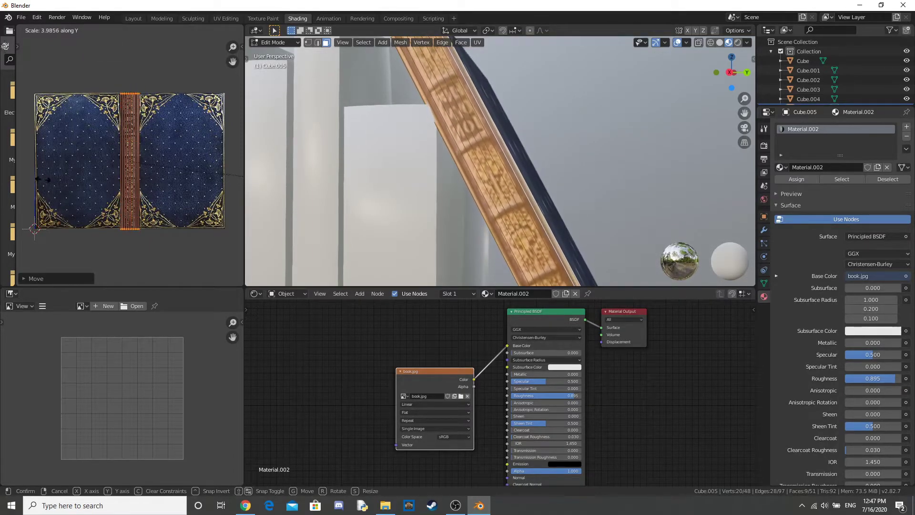
pyautogui.click(43, 179)
# Fit the cover face's UVs onto the blue cover by widening, moving and stretching them vertically.
pyautogui.moveTo(477, 186); pyautogui.dragTo(515, 175, button='middle')
pyautogui.click(516, 175)
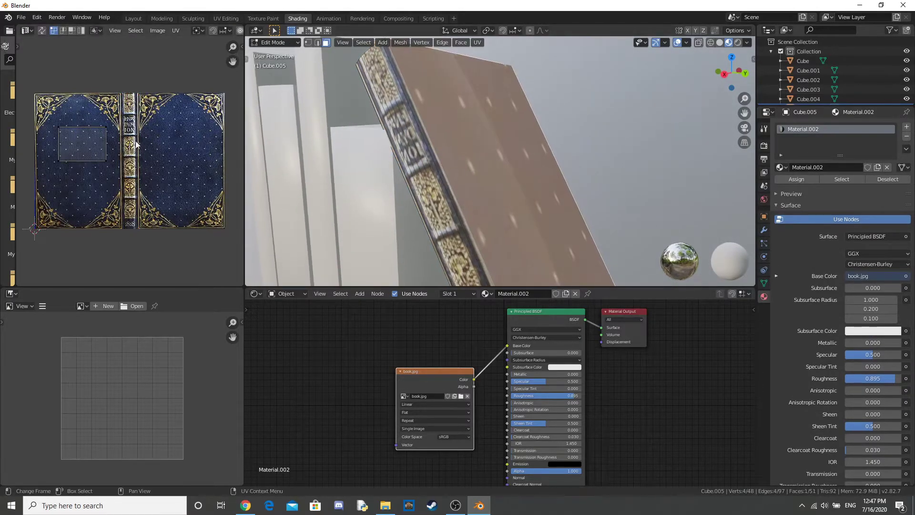
pyautogui.press('s')
pyautogui.press('x')
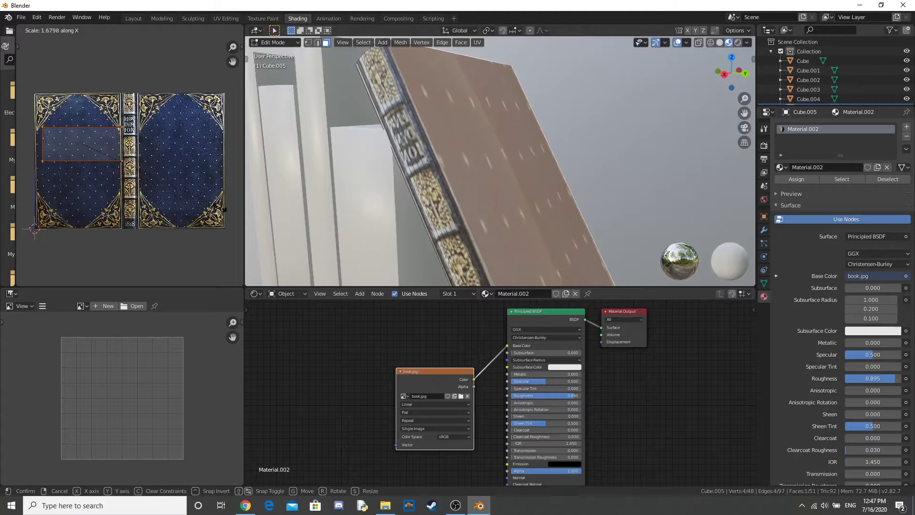
pyautogui.click(232, 207)
pyautogui.press('g')
pyautogui.press('x')
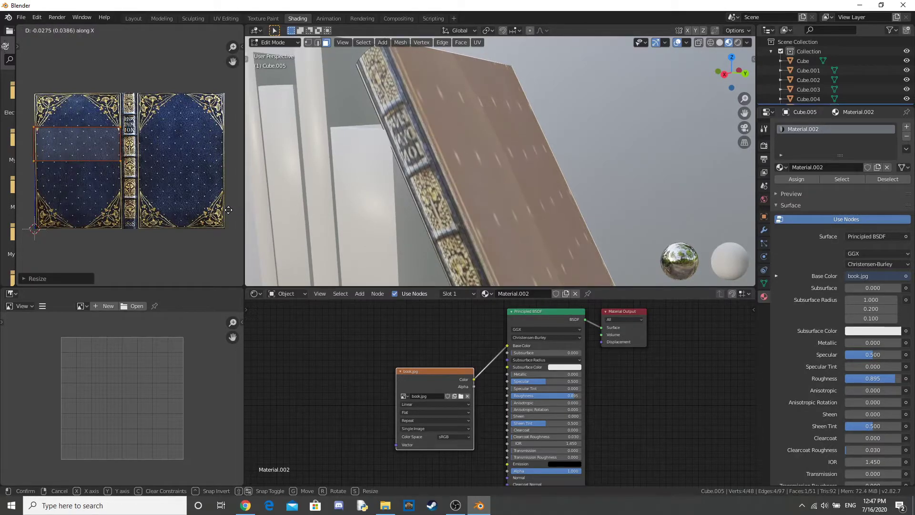
pyautogui.click(230, 213)
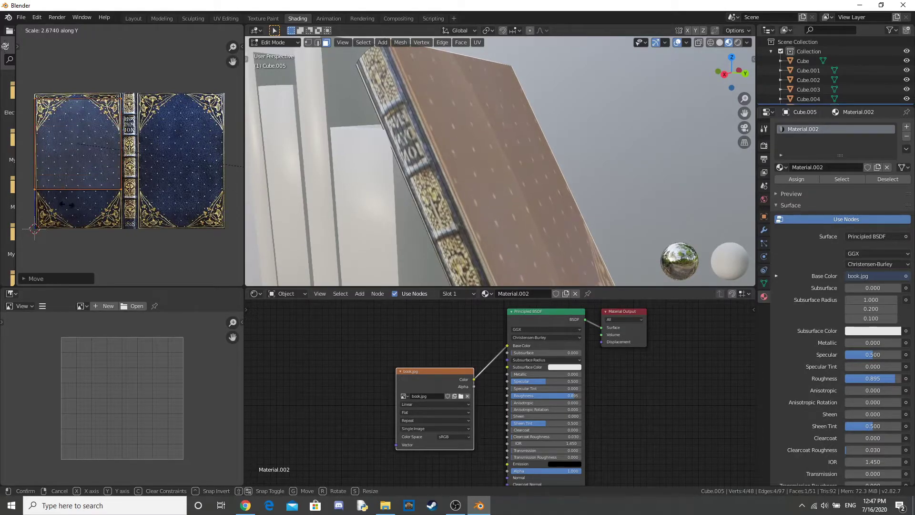
pyautogui.click(157, 196)
pyautogui.press('g')
pyautogui.press('y')
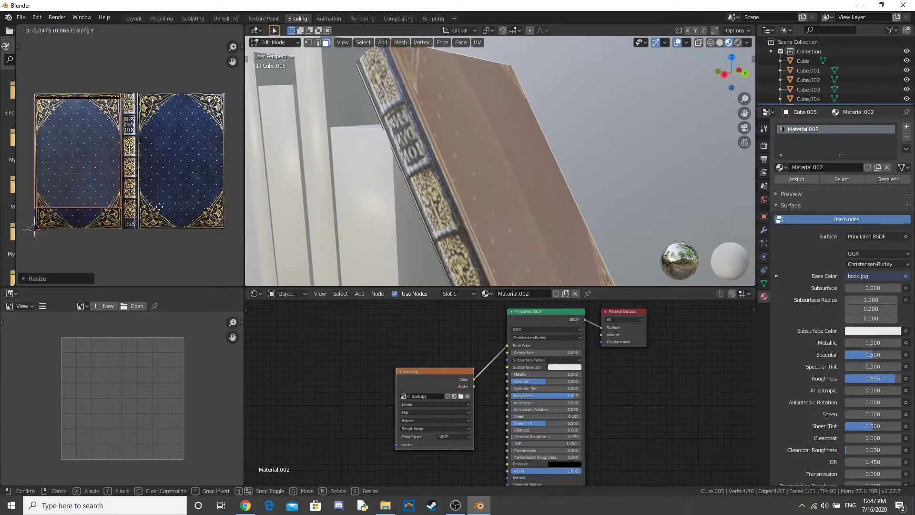
pyautogui.click(162, 215)
pyautogui.press('s')
pyautogui.press('y')
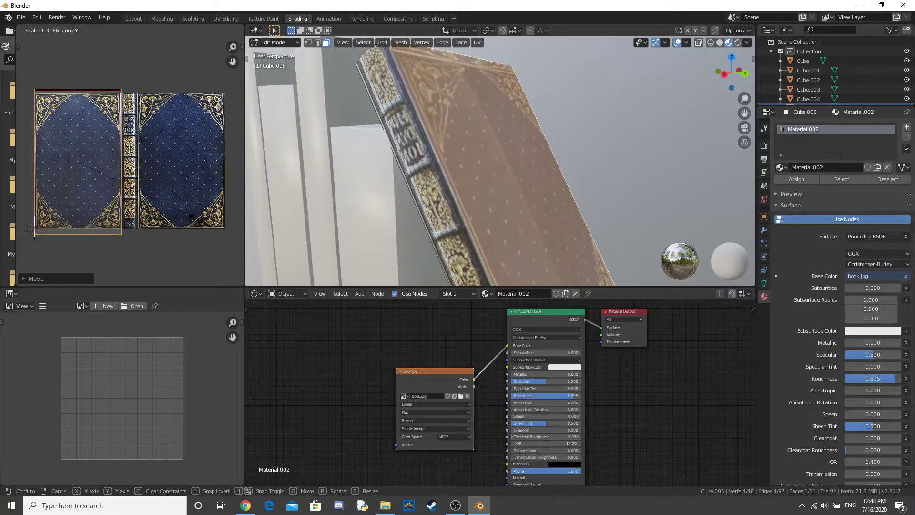
pyautogui.click(189, 214)
# Scale and reposition the other cover face's UVs onto the blue cover image.
pyautogui.press('Tab')
pyautogui.moveTo(460, 194); pyautogui.dragTo(537, 196, button='middle')
pyautogui.scroll(-5, 504, 188)
pyautogui.press('Tab')
pyautogui.click(542, 221)
pyautogui.press('a')
pyautogui.press('s')
pyautogui.click(115, 191)
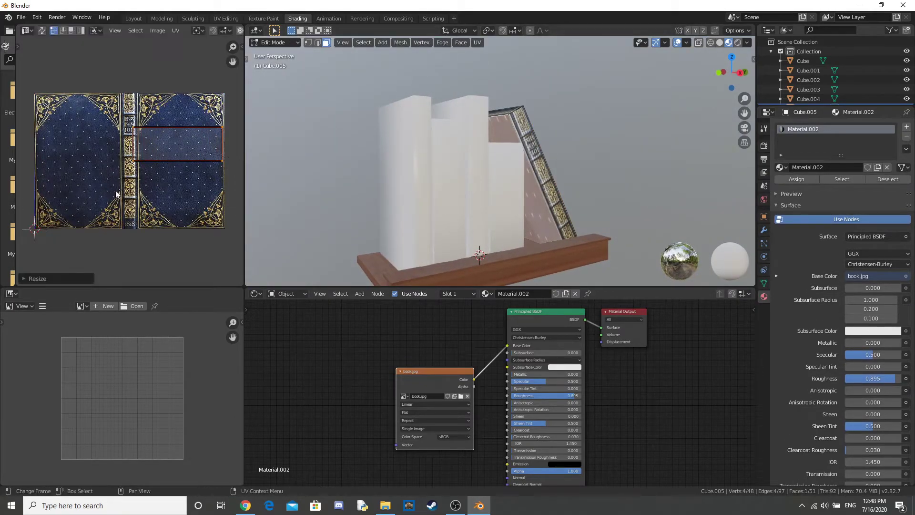
pyautogui.press('y')
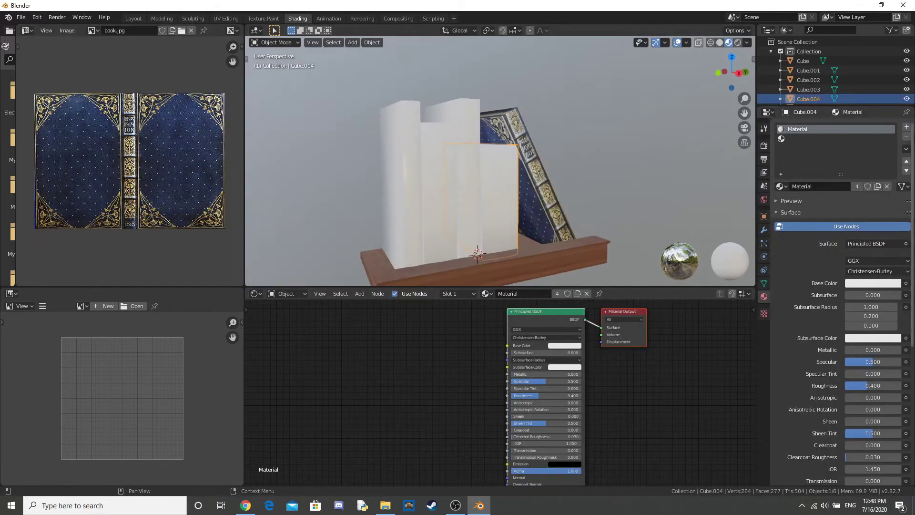
# Leave mesh editing and slide the book 3 cover UVs vertically to fit.
pyautogui.hotkey('alt', 'Tab')
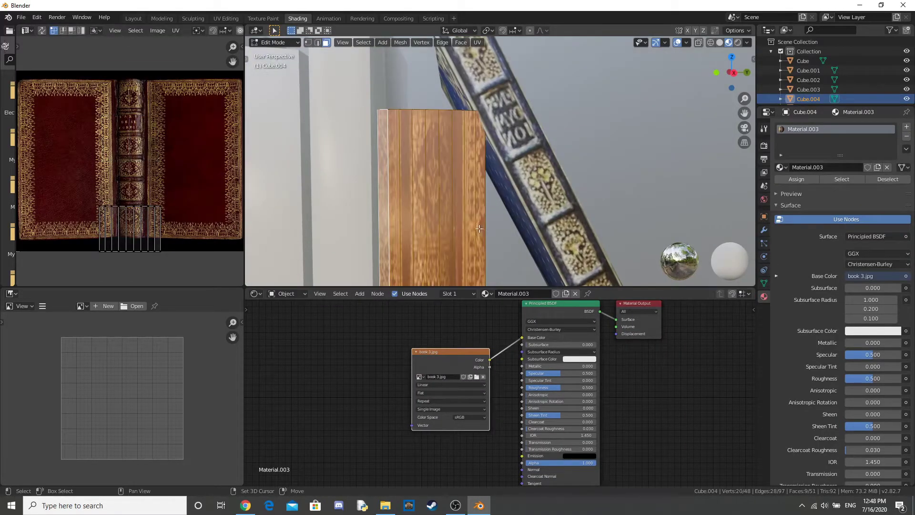
pyautogui.press('g')
pyautogui.press('y')
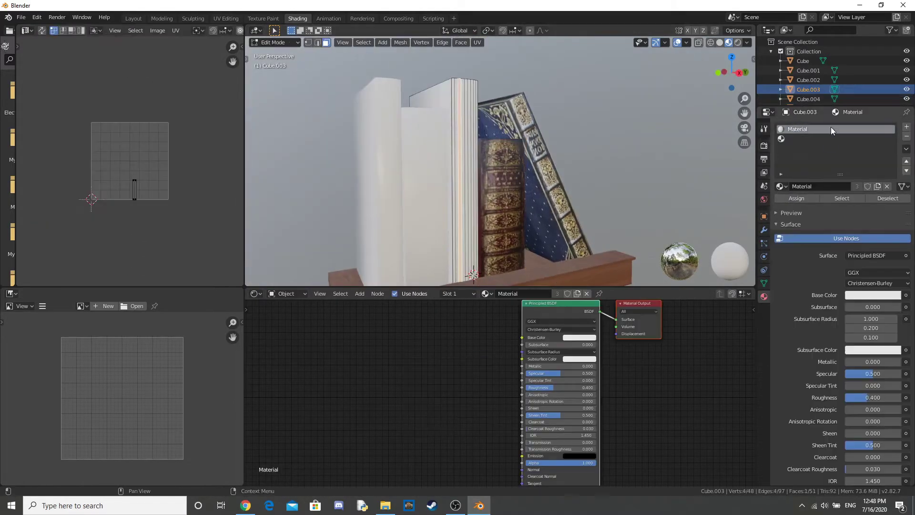
# Give book 4 a new material and fit its UVs by scaling and moving horizontally.
pyautogui.click(813, 186)
pyautogui.hotkey('alt', 'Tab')
pyautogui.press('s')
pyautogui.press('x')
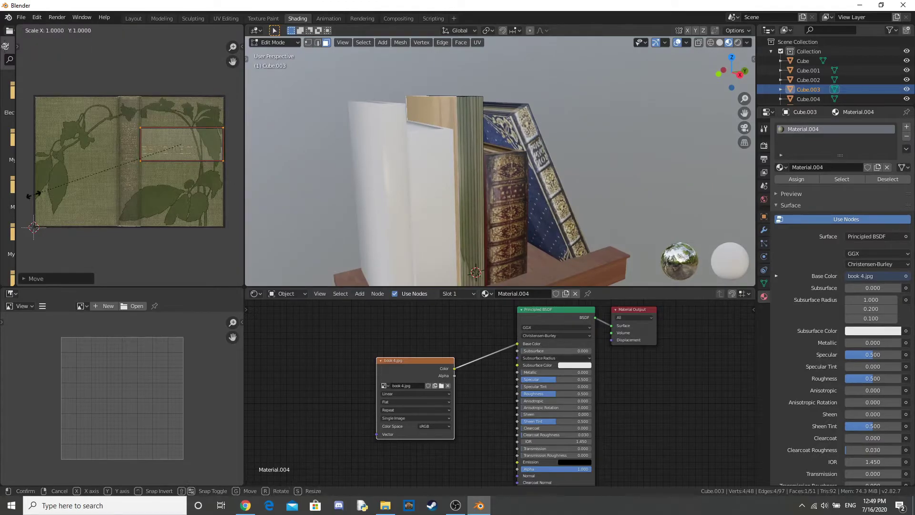
pyautogui.click(32, 195)
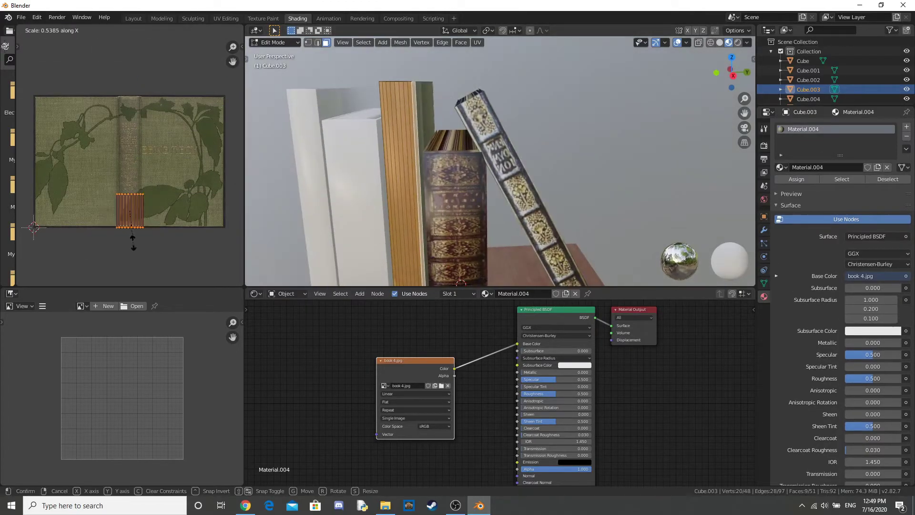
pyautogui.press('g')
pyautogui.press('x')
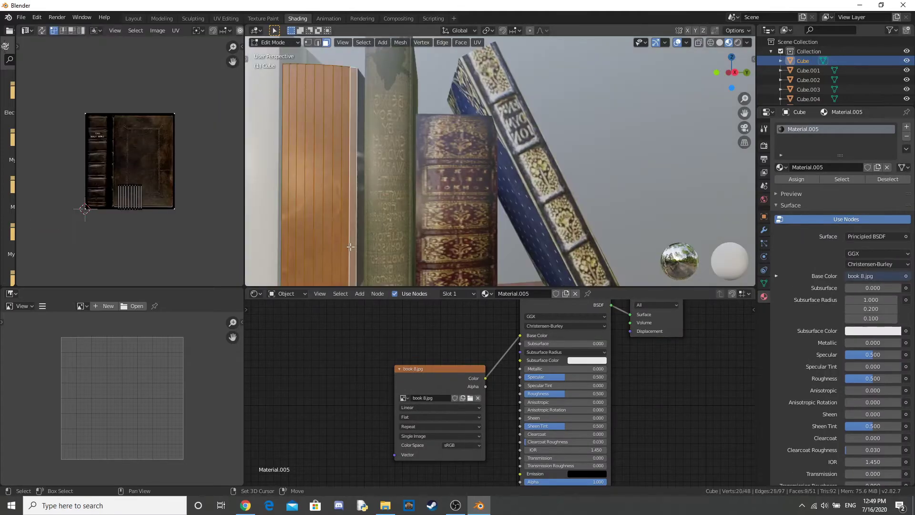
# Select and slide the book 8 and book 9 UVs vertically onto their covers.
pyautogui.press('s')
pyautogui.press('g')
pyautogui.press('y')
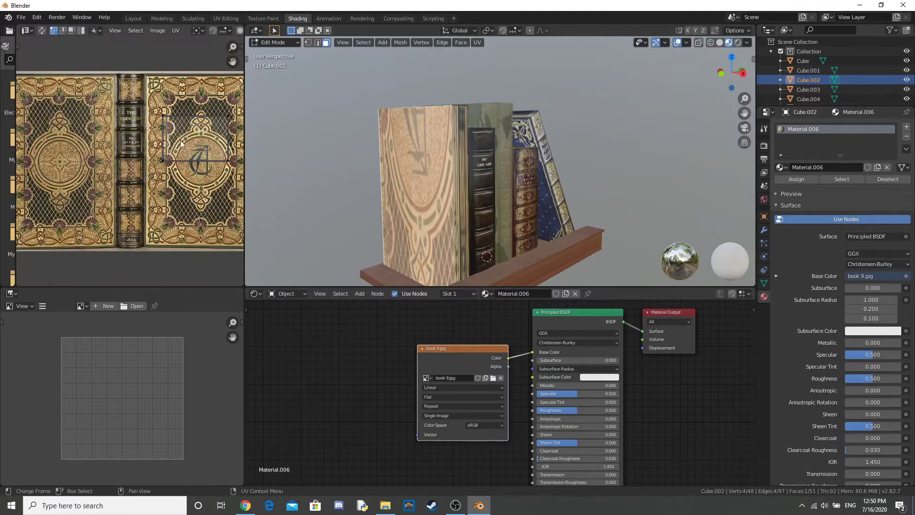
pyautogui.press('g')
pyautogui.press('y')
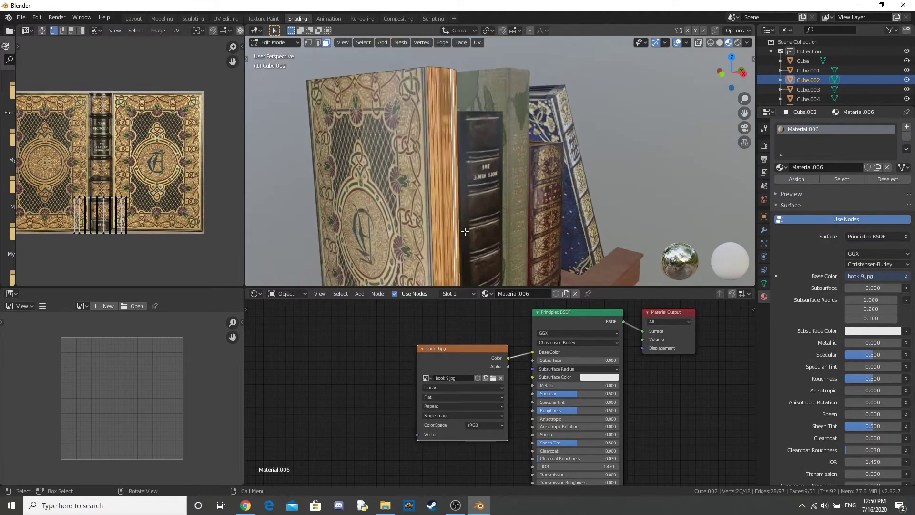
# Shift the selected spine vertices along Y, then reframe the view on the book spines.
pyautogui.press('g')
pyautogui.press('y')
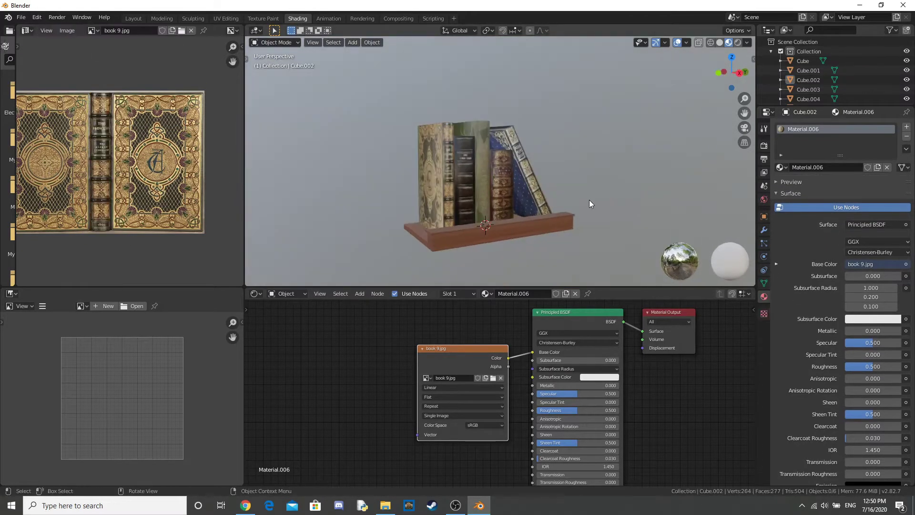
pyautogui.moveTo(589, 199); pyautogui.dragTo(523, 200, button='middle')
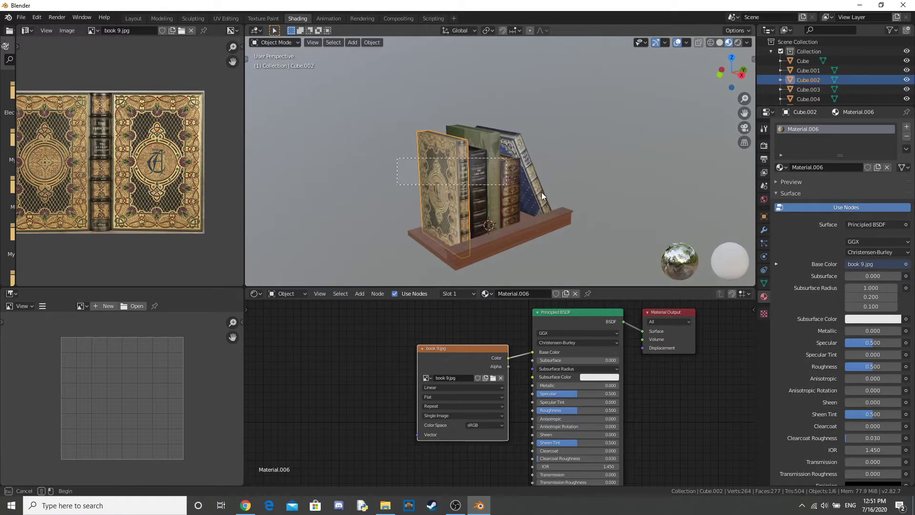
pyautogui.moveTo(561, 196); pyautogui.dragTo(566, 197)
pyautogui.moveTo(404, 152); pyautogui.dragTo(628, 190)
pyautogui.click(628, 191)
pyautogui.moveTo(594, 189)
pyautogui.mouseDown(button='middle')
pyautogui.moveTo(548, 182)
pyautogui.moveTo(593, 209)
pyautogui.moveTo(582, 185)
pyautogui.moveTo(482, 184)
pyautogui.moveTo(523, 169)
pyautogui.moveTo(511, 159)
pyautogui.moveTo(585, 159)
pyautogui.moveTo(591, 184)
pyautogui.moveTo(580, 190)
pyautogui.mouseUp(button='middle')
pyautogui.scroll(3, 547, 183)
# Move the green book forward along Y, then slide it left along X.
pyautogui.click(498, 173)
pyautogui.moveTo(501, 177); pyautogui.dragTo(467, 195, button='middle')
pyautogui.press('g')
pyautogui.press('y')
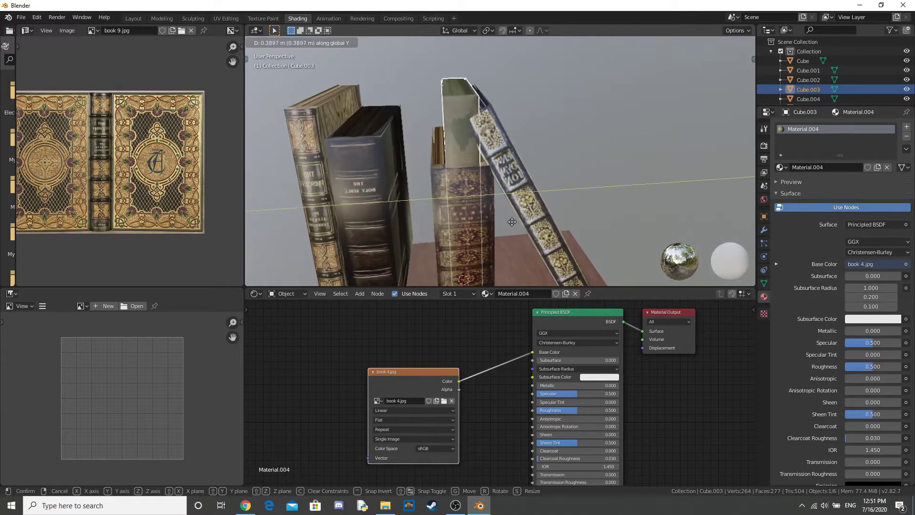
pyautogui.click(464, 261)
pyautogui.moveTo(464, 261); pyautogui.dragTo(574, 196, button='middle')
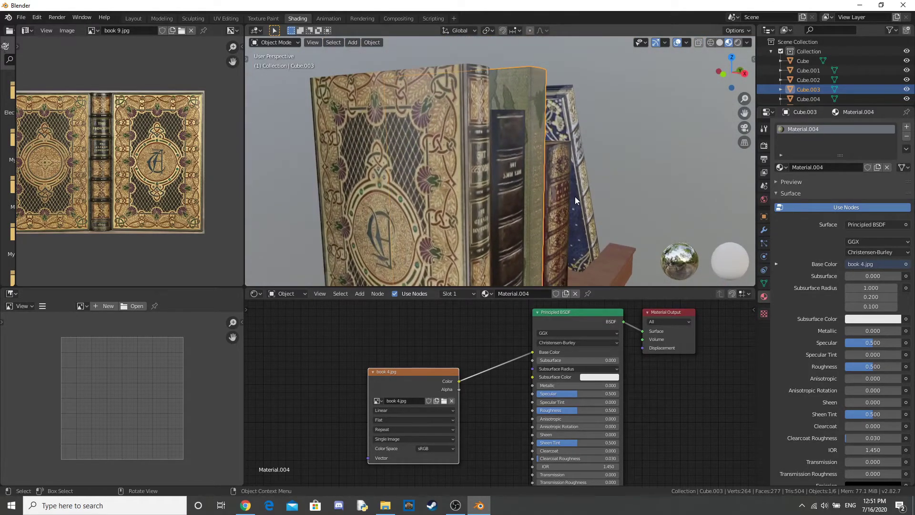
pyautogui.press('g')
pyautogui.press('x')
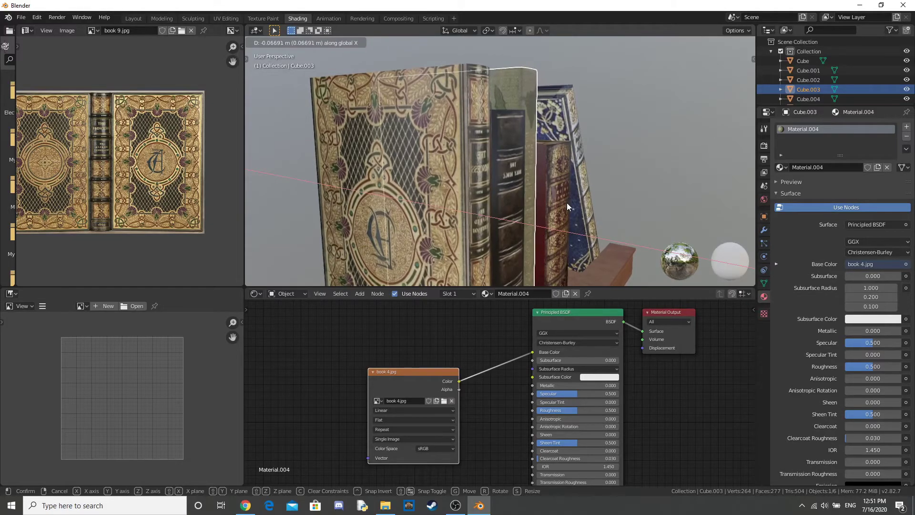
pyautogui.click(567, 202)
# Check the blue and ornate books, then clear the selection and reorient the shelf view.
pyautogui.click(567, 202)
pyautogui.scroll(-5, 582, 190)
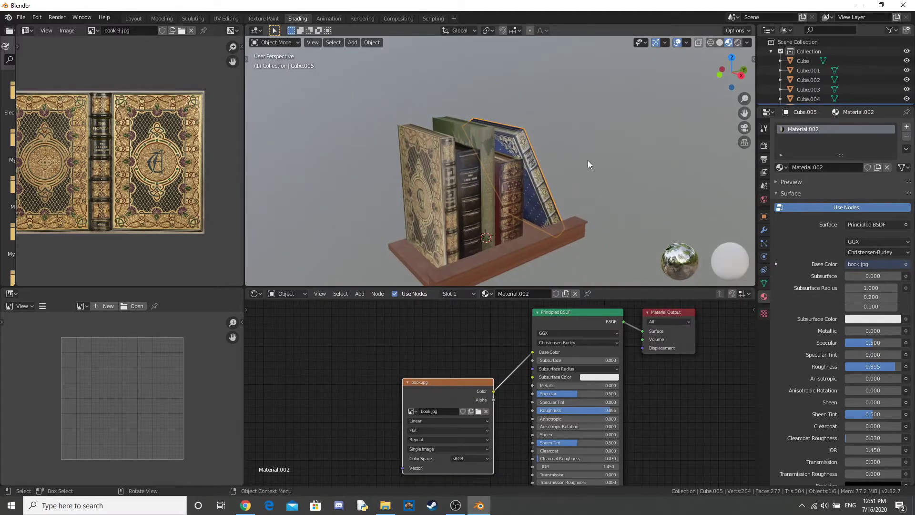
pyautogui.click(441, 193)
pyautogui.click(636, 194)
pyautogui.scroll(-2, 639, 195)
pyautogui.moveTo(639, 195); pyautogui.dragTo(645, 210, button='middle')
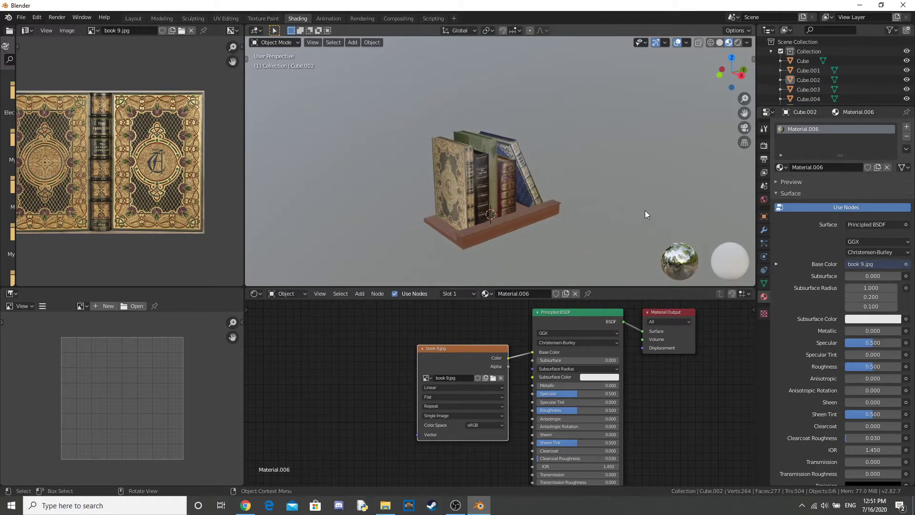
pyautogui.hotkey('shift', 'a')
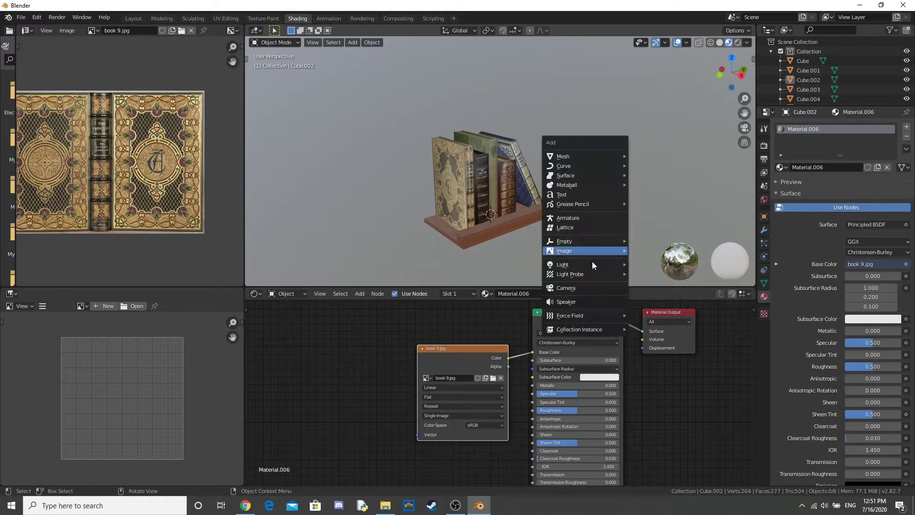
# In the Layout workspace with Material Preview on, add a camera to the scene.
pyautogui.click(133, 18)
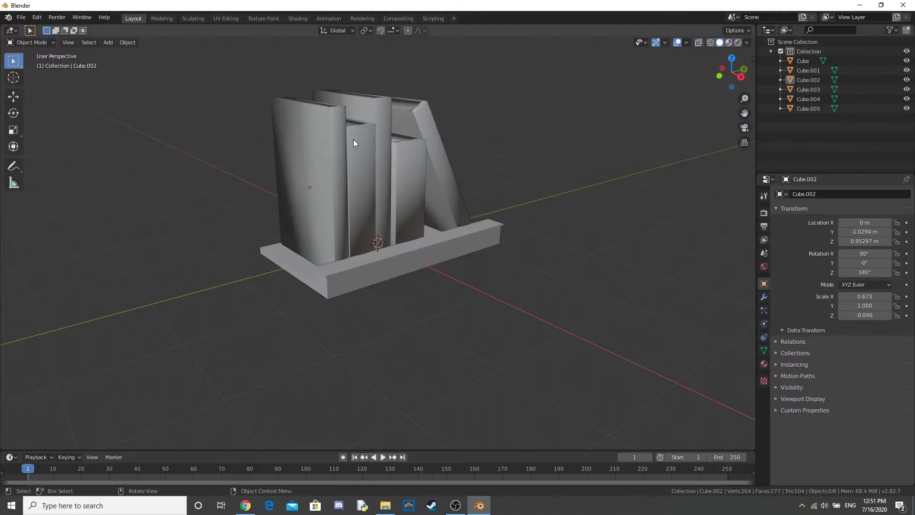
pyautogui.click(729, 43)
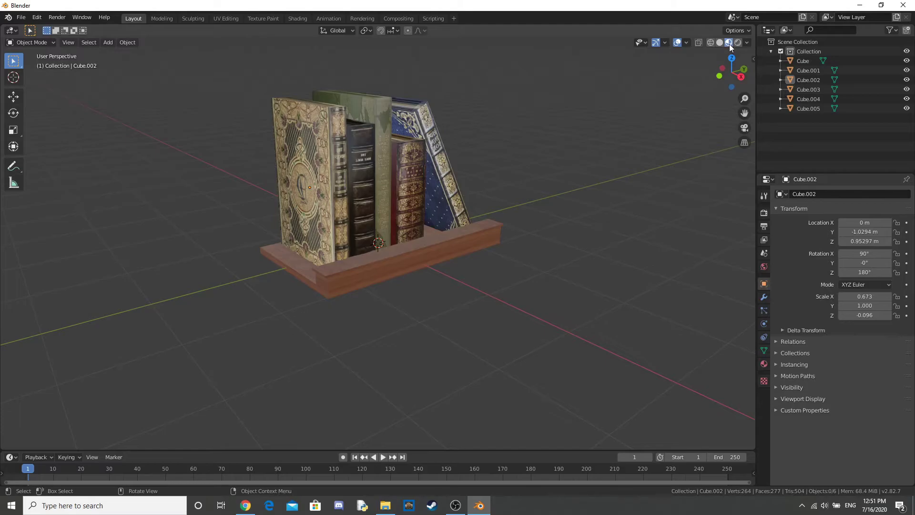
pyautogui.hotkey('shift', 'a')
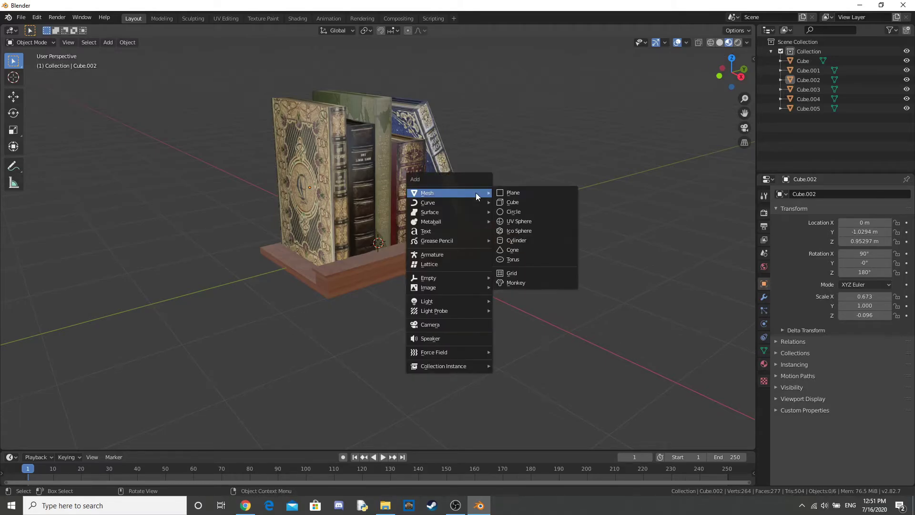
pyautogui.click(449, 329)
pyautogui.scroll(-4, 599, 305)
pyautogui.moveTo(598, 305); pyautogui.dragTo(468, 287, button='middle')
# Lock the camera to the view and pull it back to frame all the books.
pyautogui.press('KP_0')
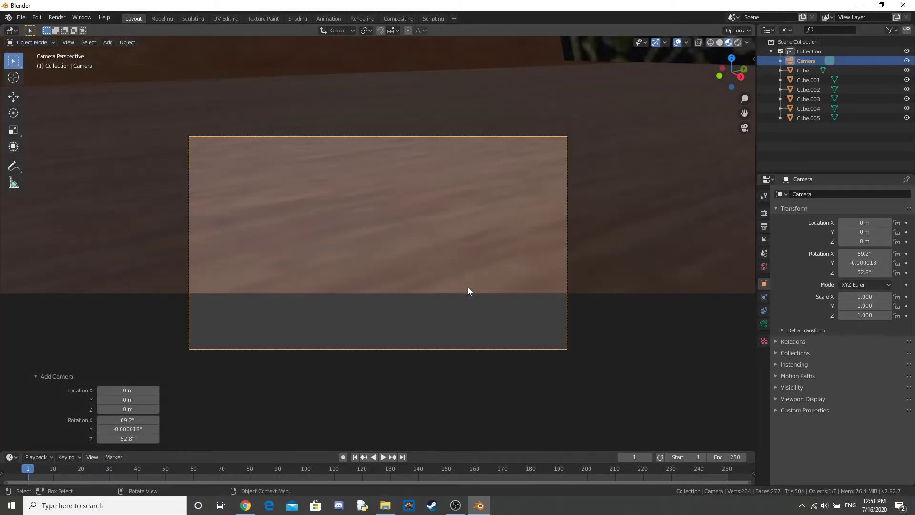
pyautogui.press('n')
pyautogui.click(749, 95)
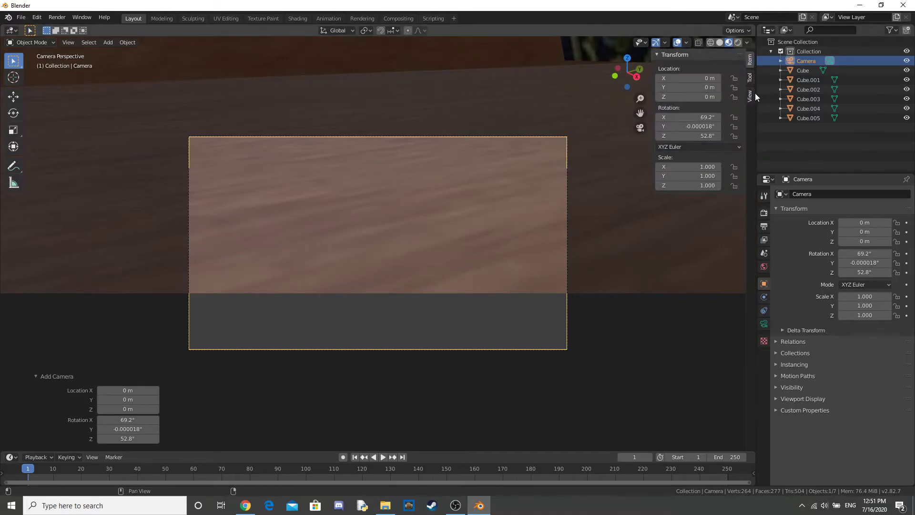
pyautogui.click(737, 171)
pyautogui.press('n')
pyautogui.scroll(-6, 467, 234)
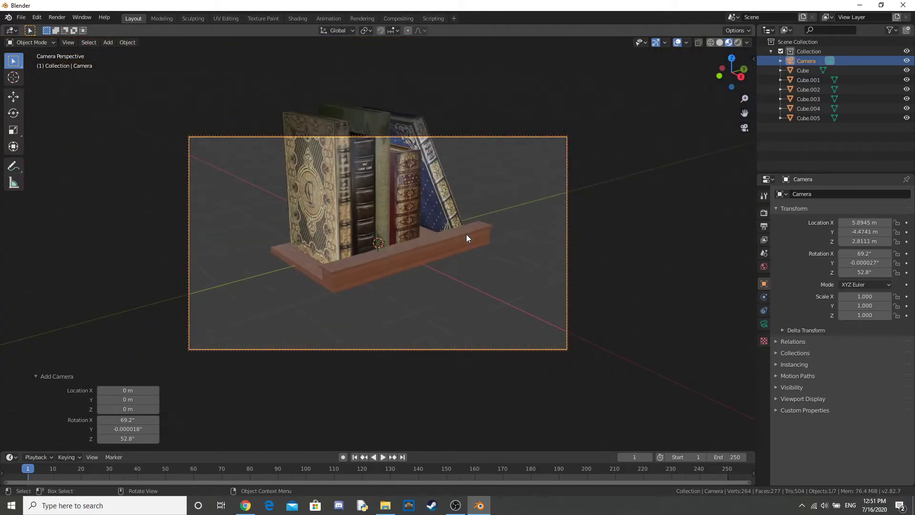
pyautogui.moveTo(465, 210); pyautogui.dragTo(467, 239, button='middle')
pyautogui.click(516, 211)
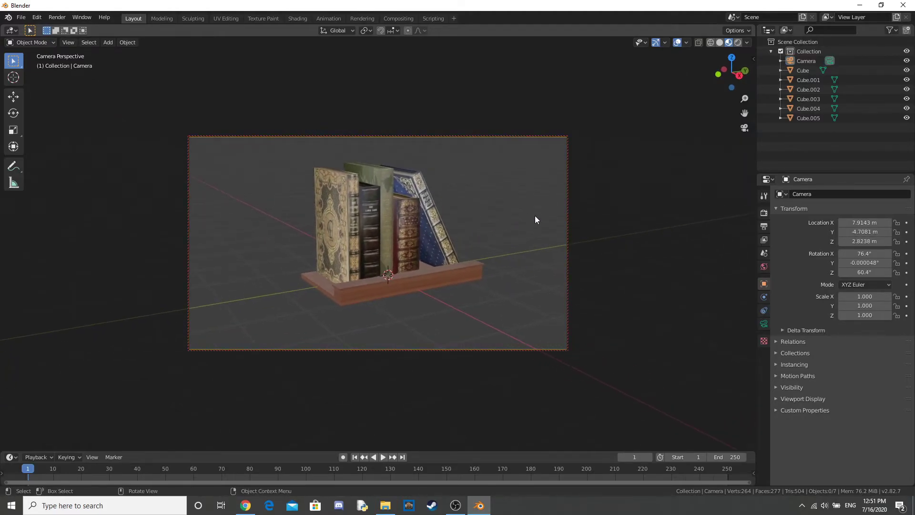
# Leave camera view and add a mesh plane to the scene.
pyautogui.press('KP_0')
pyautogui.moveTo(534, 216); pyautogui.dragTo(427, 242, button='middle')
pyautogui.hotkey('shift', 'a')
pyautogui.moveTo(393, 114)
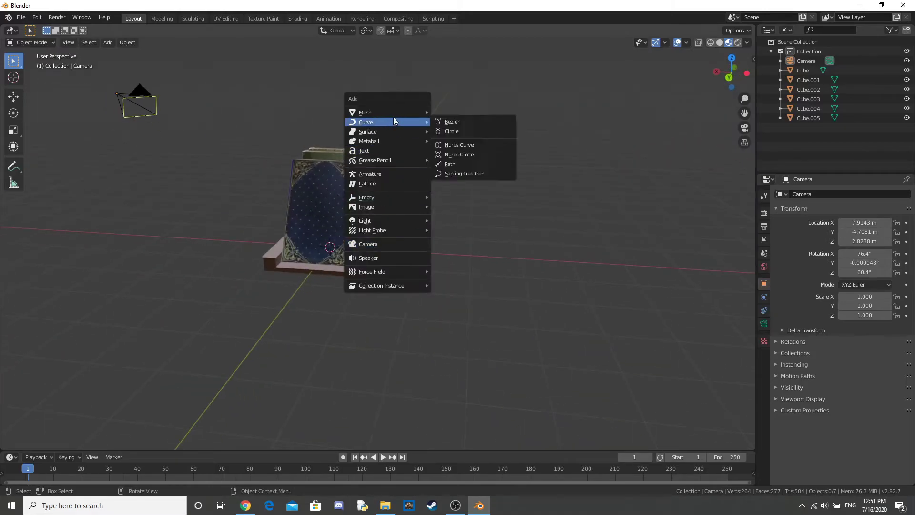
pyautogui.click(479, 111)
pyautogui.moveTo(482, 191); pyautogui.dragTo(487, 213, button='middle')
# Stand the plane upright by rotating it -90° around Y.
pyautogui.press('r')
pyautogui.press('x')
pyautogui.press('y')
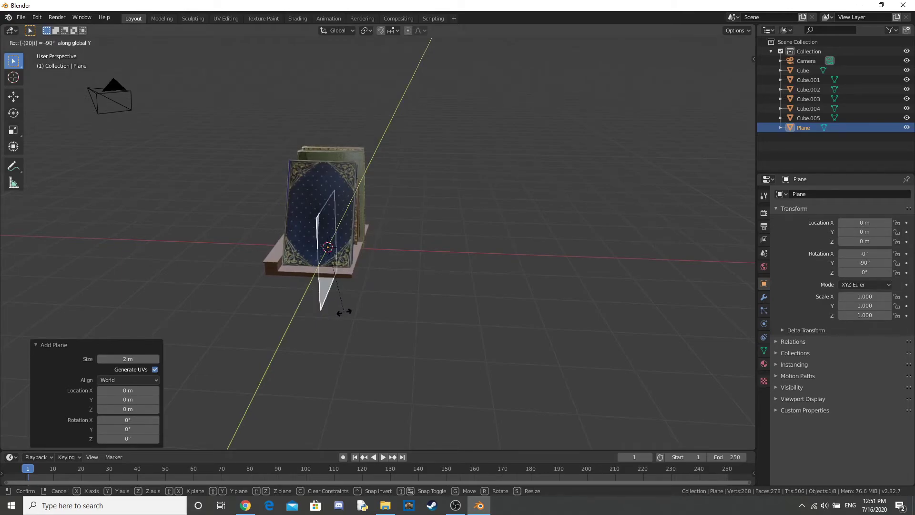
pyautogui.press('Return')
# Move the plane -0.698 m on X behind the shelf, scale it 8.579, and view through the camera.
pyautogui.press('g')
pyautogui.press('y')
pyautogui.press('x')
pyautogui.click(396, 329)
pyautogui.moveTo(384, 288); pyautogui.dragTo(299, 276, button='middle')
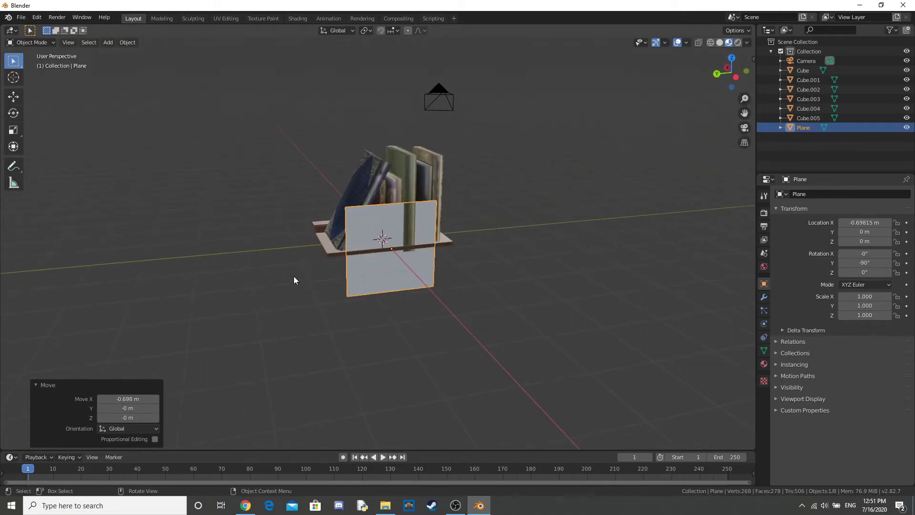
pyautogui.press('s')
pyautogui.click(348, 162)
pyautogui.moveTo(348, 162); pyautogui.dragTo(111, 135, button='middle')
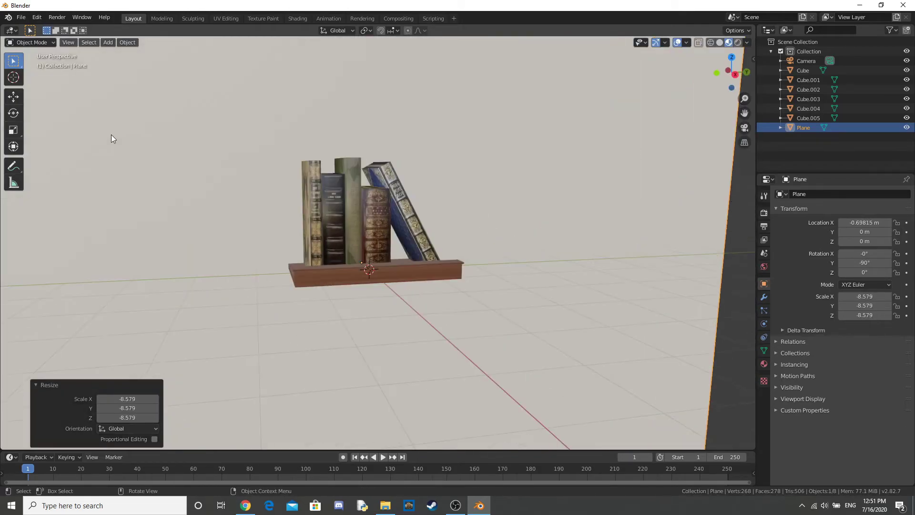
pyautogui.press('KP_0')
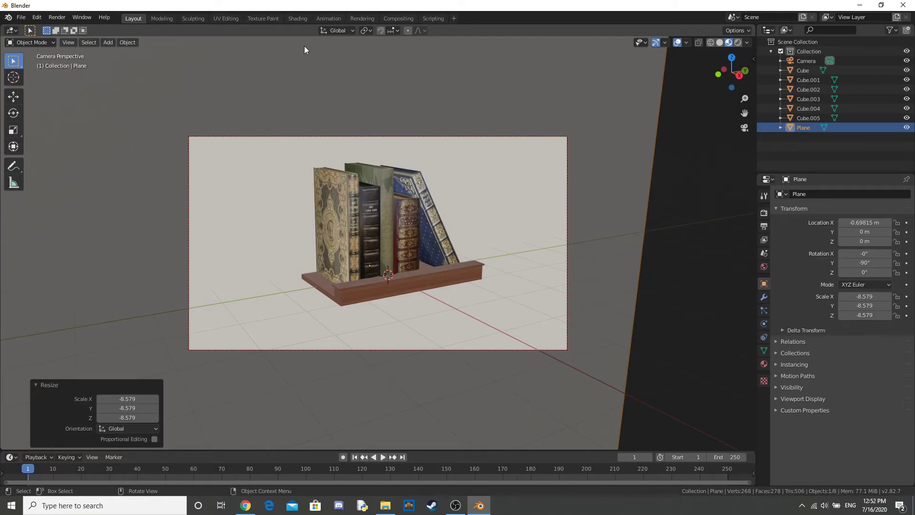
# In Shading, link the castle_wall_slates albedo to Base Color and rough_ao to Roughness.
pyautogui.click(294, 18)
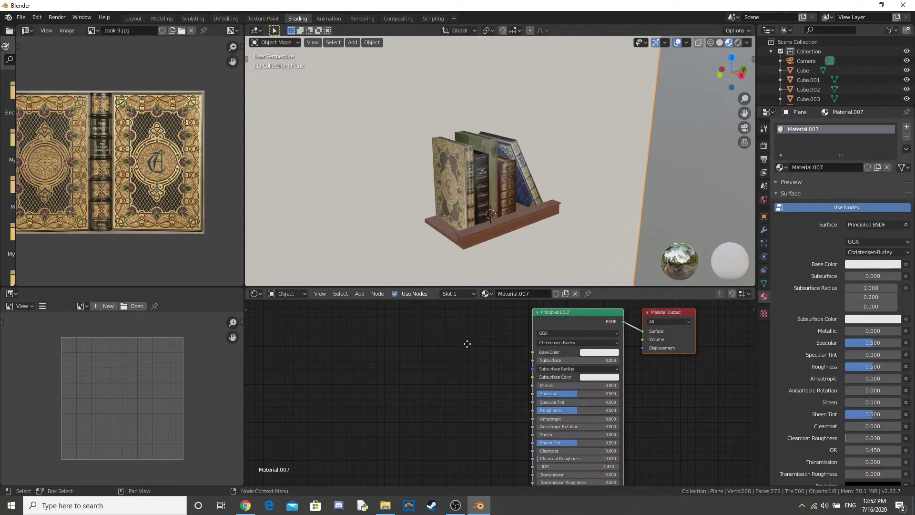
pyautogui.moveTo(468, 344); pyautogui.dragTo(481, 347, button='middle')
pyautogui.scroll(-1, 479, 371)
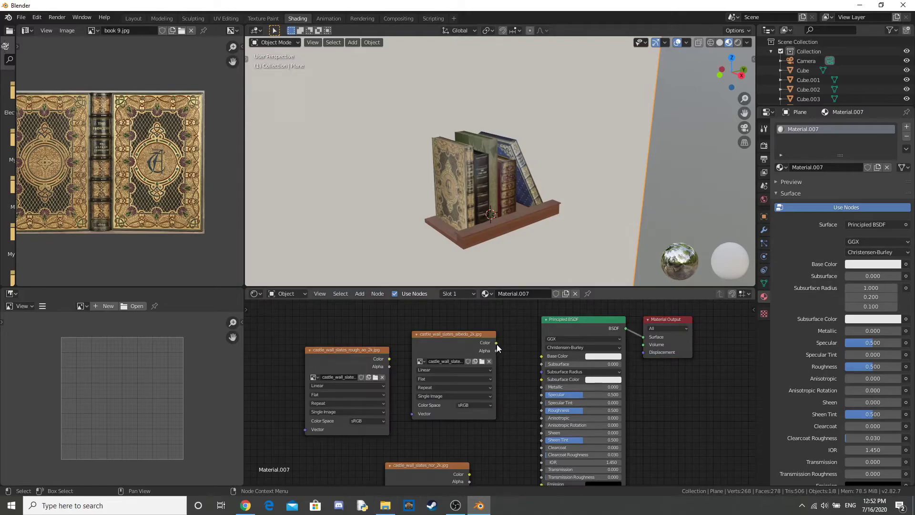
pyautogui.scroll(1, 497, 344)
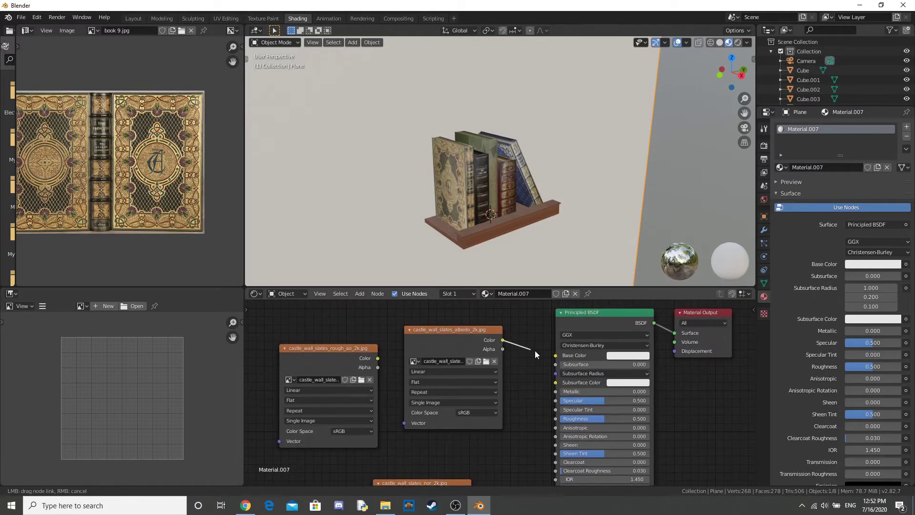
pyautogui.moveTo(538, 351); pyautogui.dragTo(556, 356)
pyautogui.moveTo(619, 236); pyautogui.dragTo(591, 217, button='middle')
pyautogui.moveTo(380, 348); pyautogui.dragTo(381, 386, button='middle')
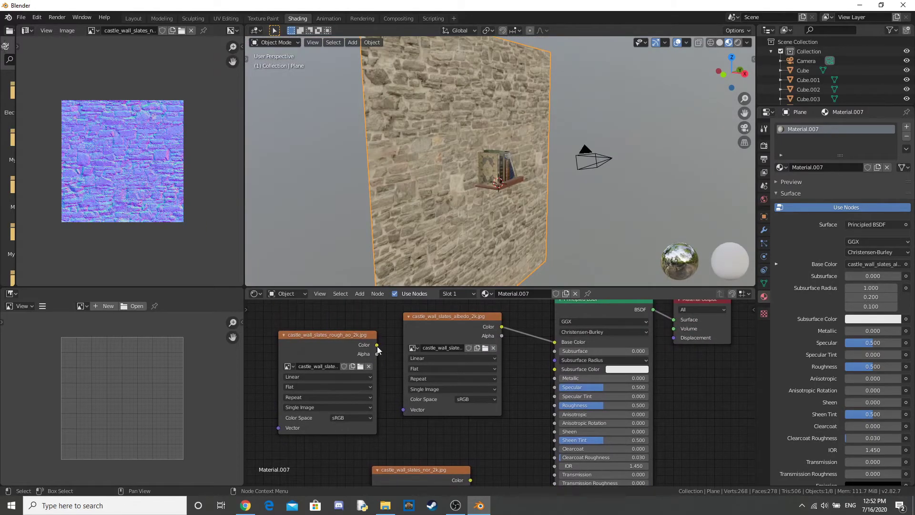
pyautogui.moveTo(377, 344); pyautogui.dragTo(555, 405)
pyautogui.moveTo(542, 386); pyautogui.dragTo(529, 343, button='middle')
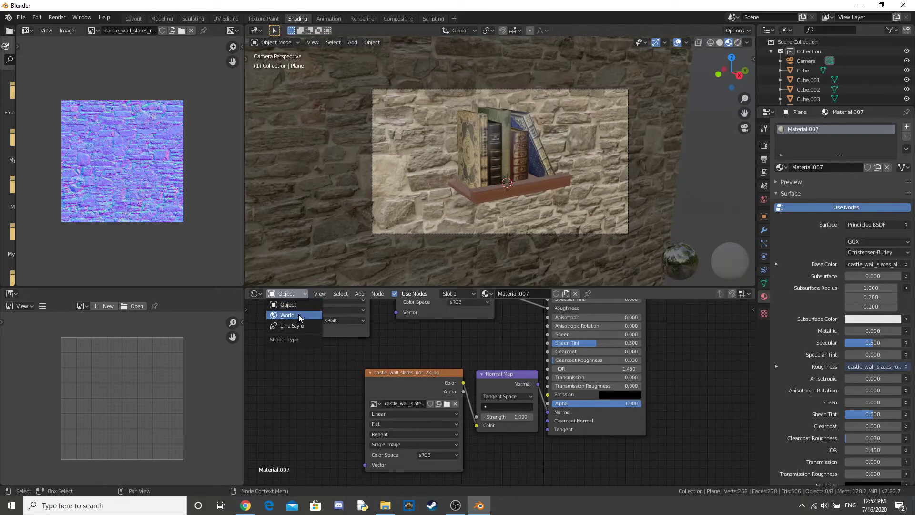
# Switch the node editor to World and search for an Environment Texture node.
pyautogui.click(300, 318)
pyautogui.click(446, 355)
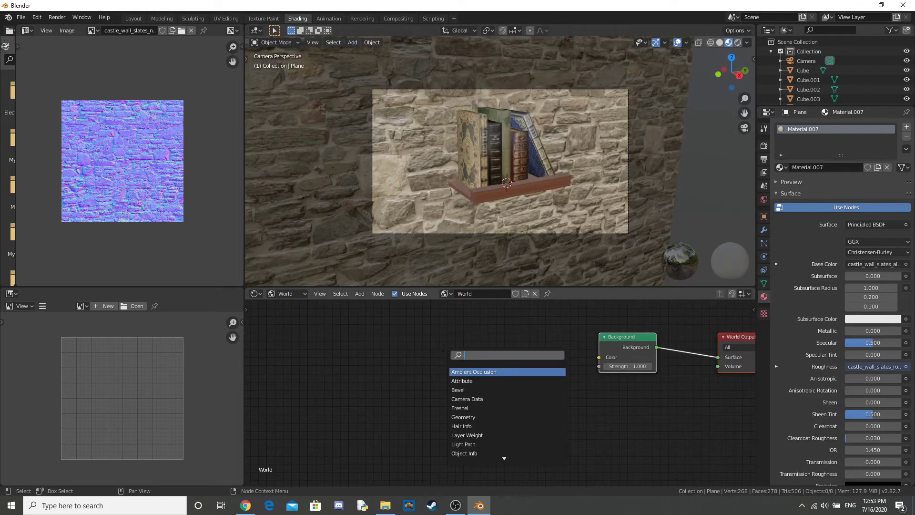
pyautogui.write('enb')
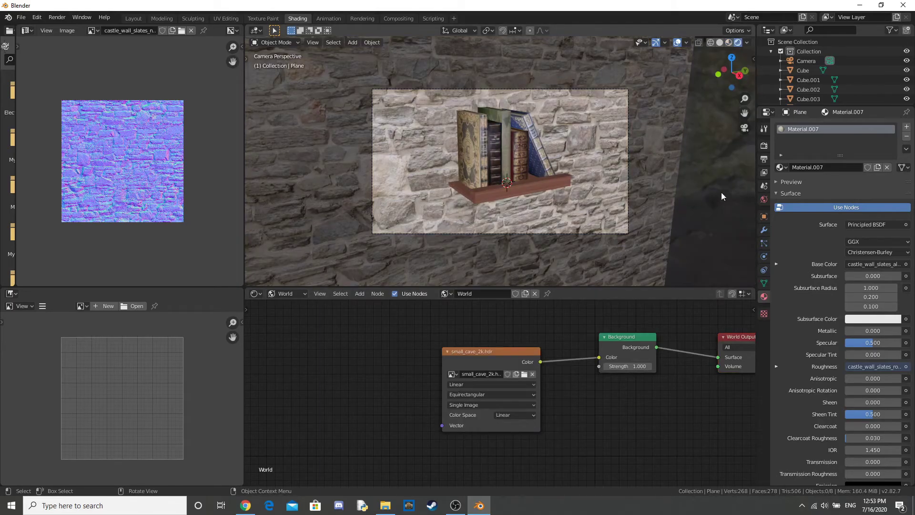
# Set the render engine to Cycles.
pyautogui.click(764, 144)
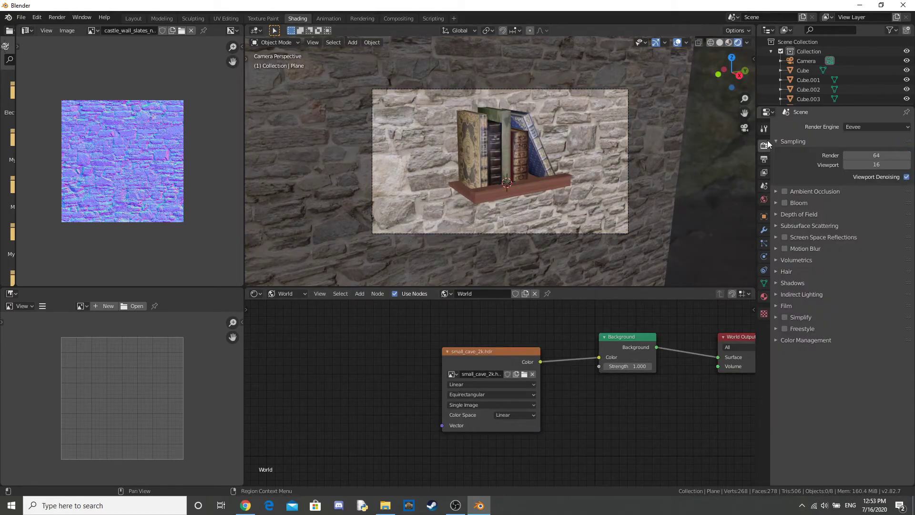
pyautogui.click(871, 126)
pyautogui.click(859, 158)
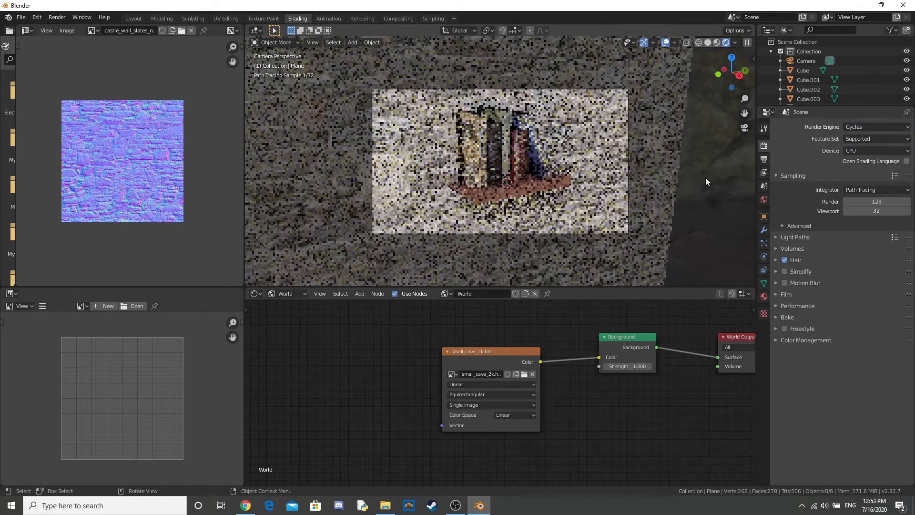